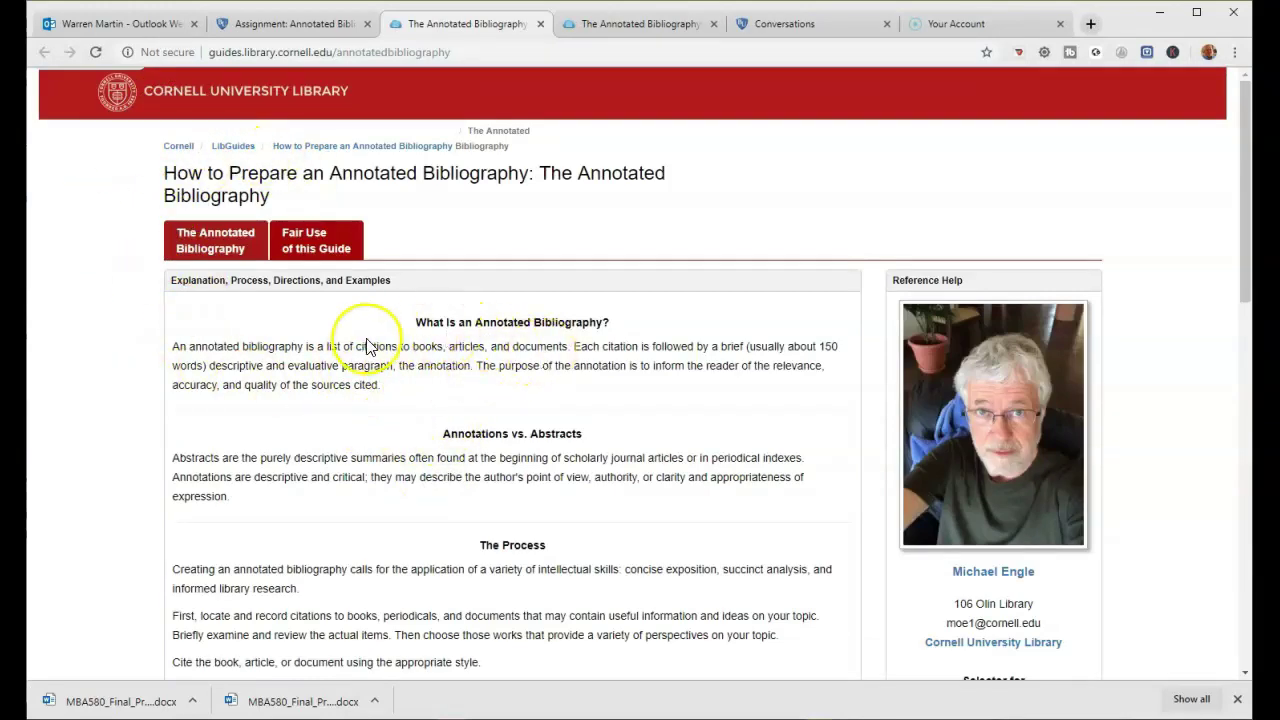
Scroll the Cornell guide down to the sample APA and MLA entries for the Waite article.
{"action": "scroll", "coordinate": [435, 412], "scroll_direction": "down", "scroll_amount": 7}
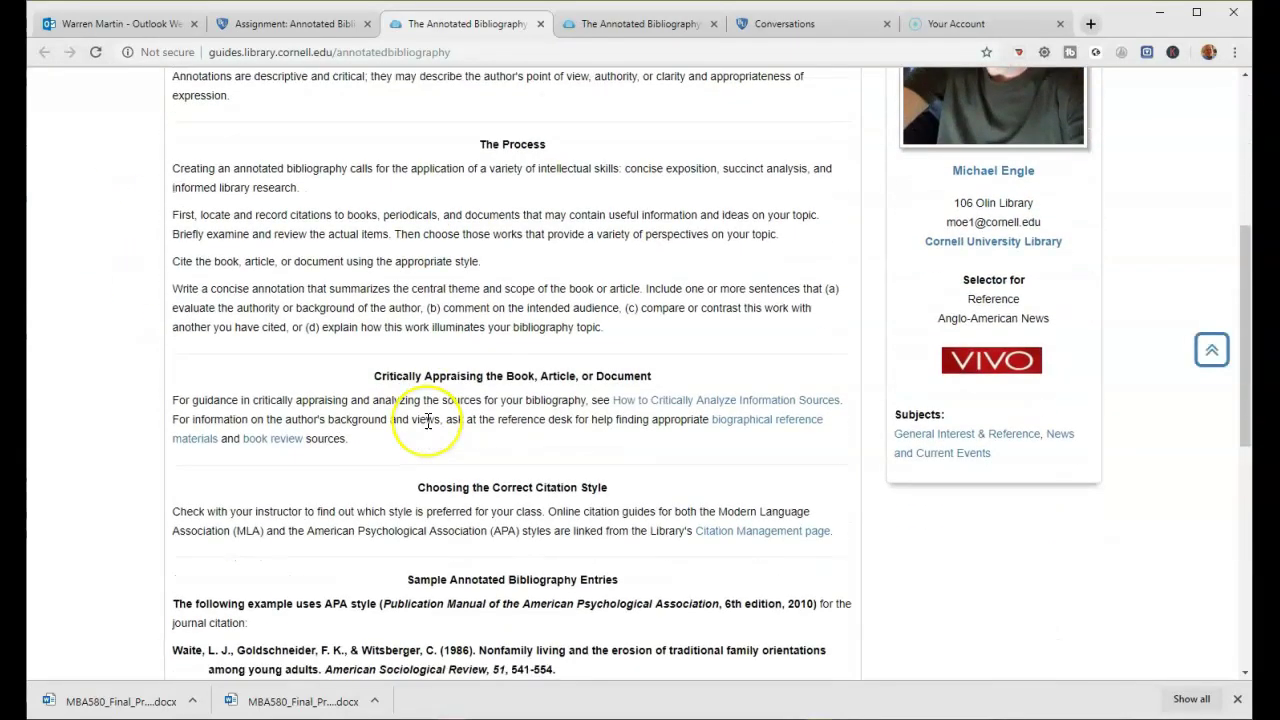
{"action": "scroll", "coordinate": [428, 418], "scroll_direction": "down", "scroll_amount": 3}
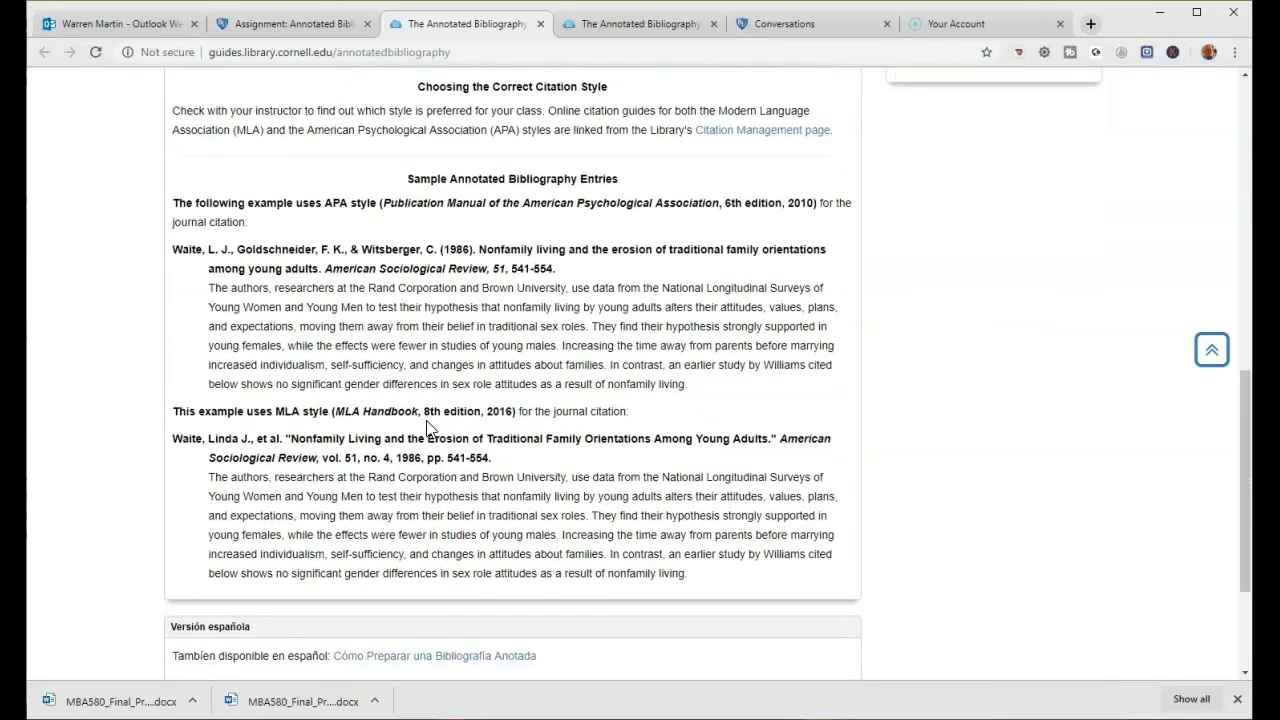
{"action": "scroll", "coordinate": [430, 428], "scroll_direction": "down", "scroll_amount": 1}
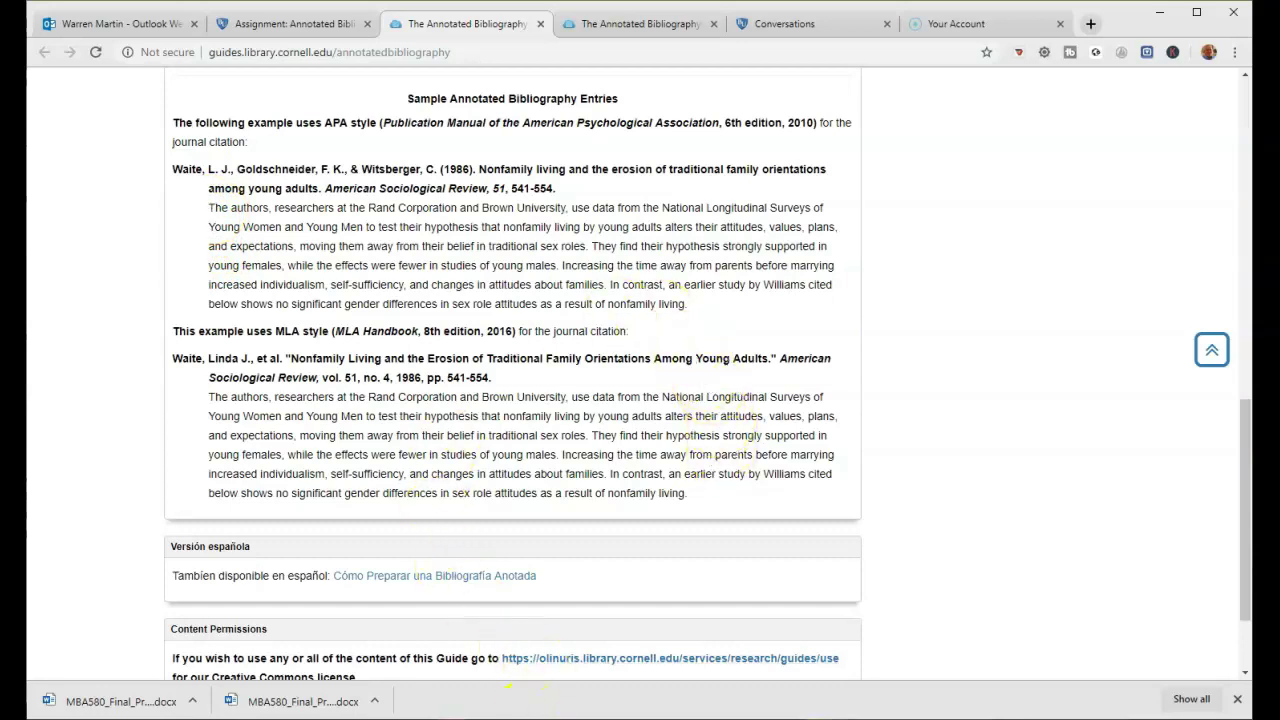
Bring Document5 forward and check the Paragraph dialog's alignment choices without changing anything.
{"action": "mouse_move", "coordinate": [525, 712]}
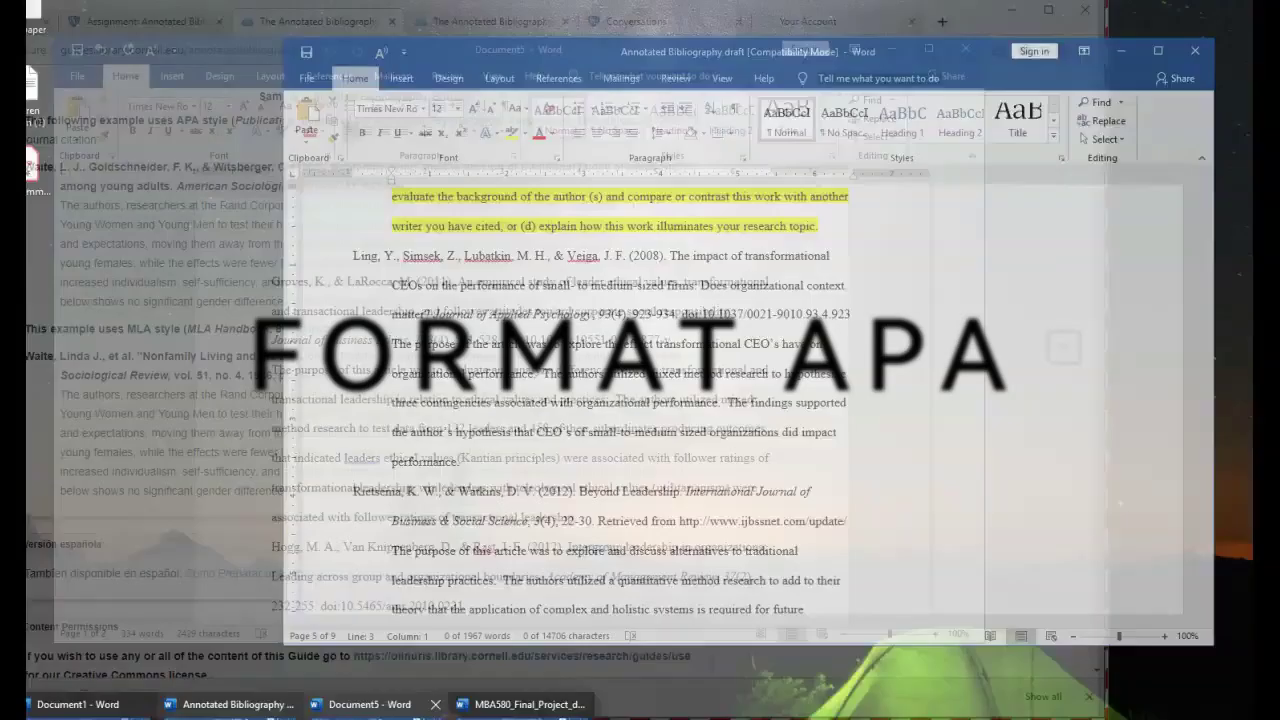
{"action": "mouse_move", "coordinate": [373, 703]}
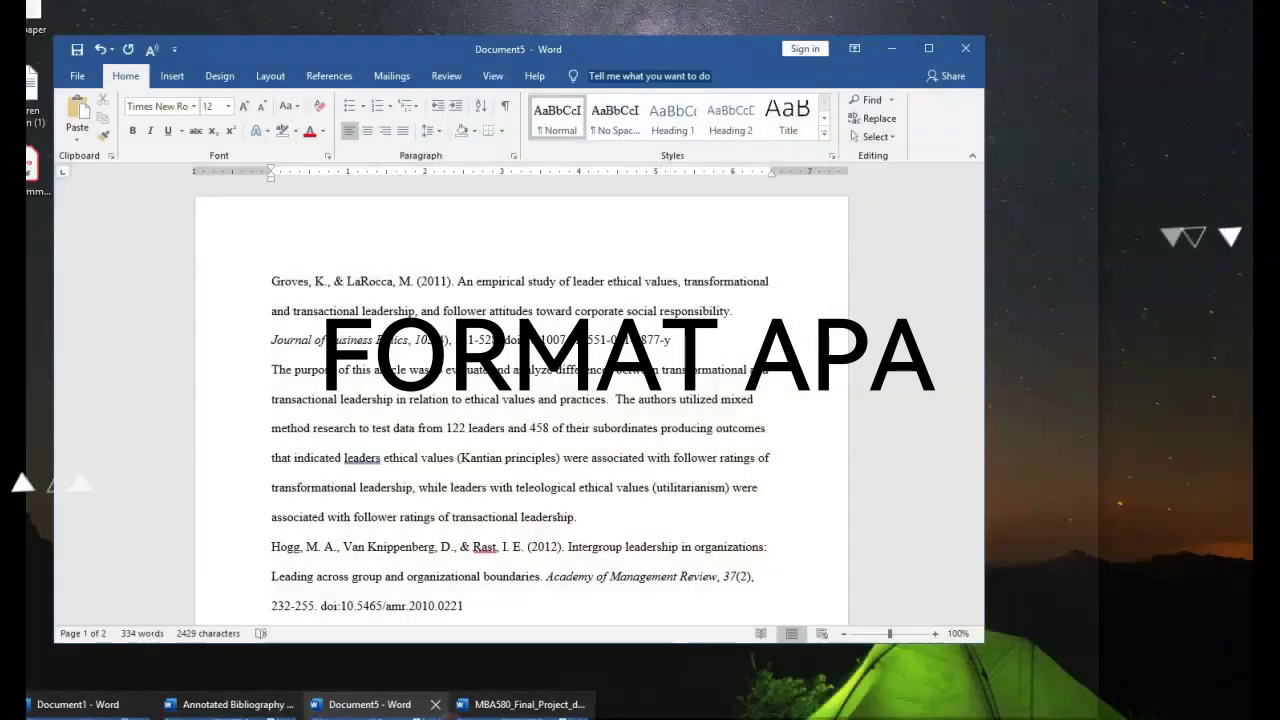
{"action": "left_click", "coordinate": [373, 703]}
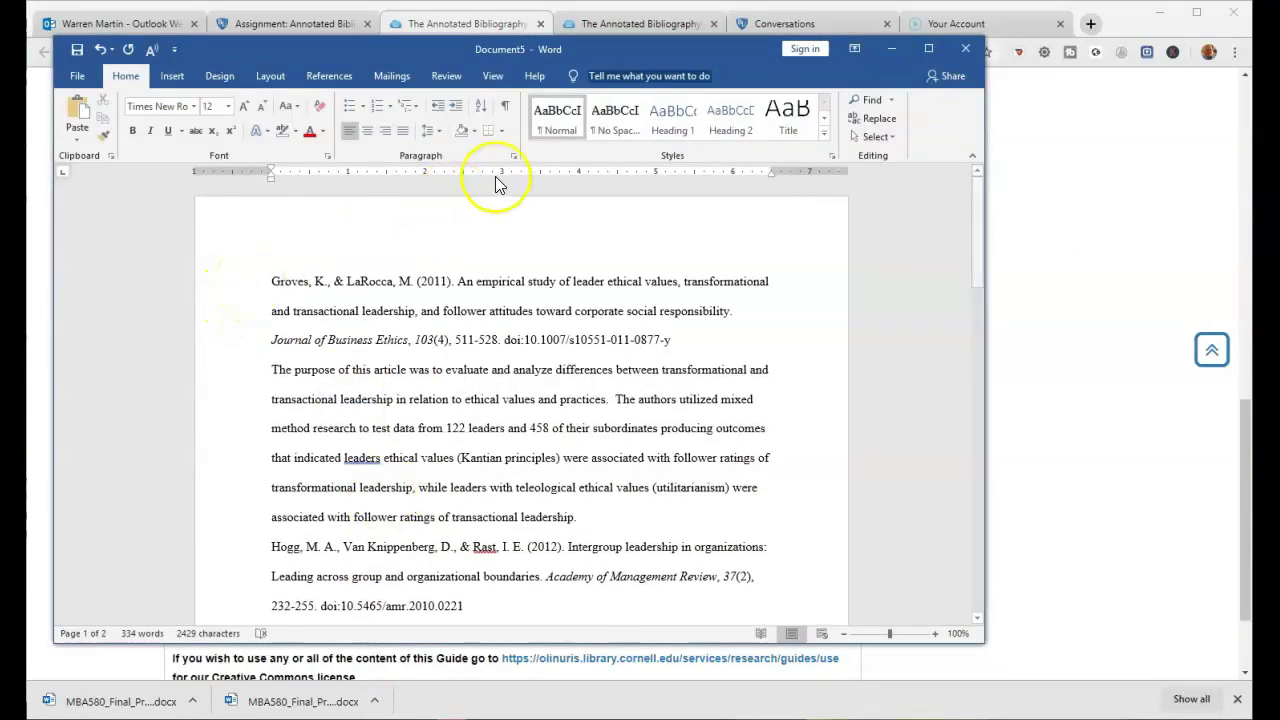
{"action": "left_click", "coordinate": [513, 155]}
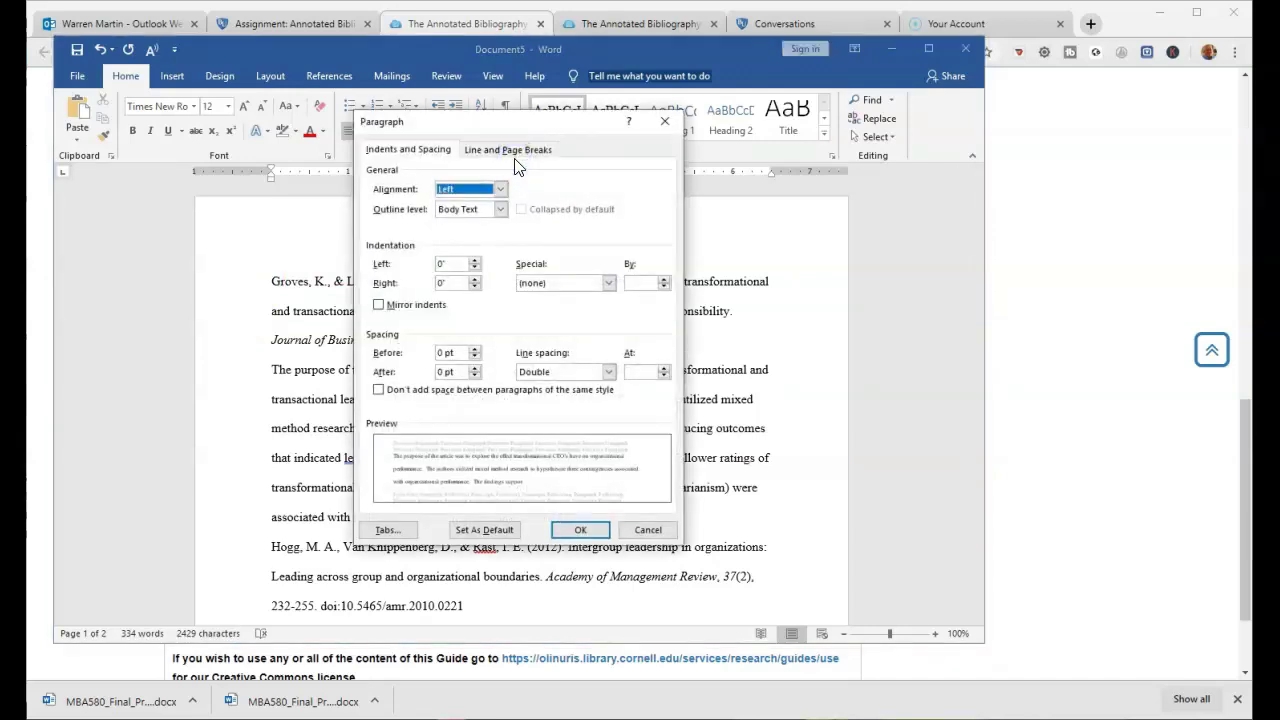
{"action": "key", "text": "alt+Down"}
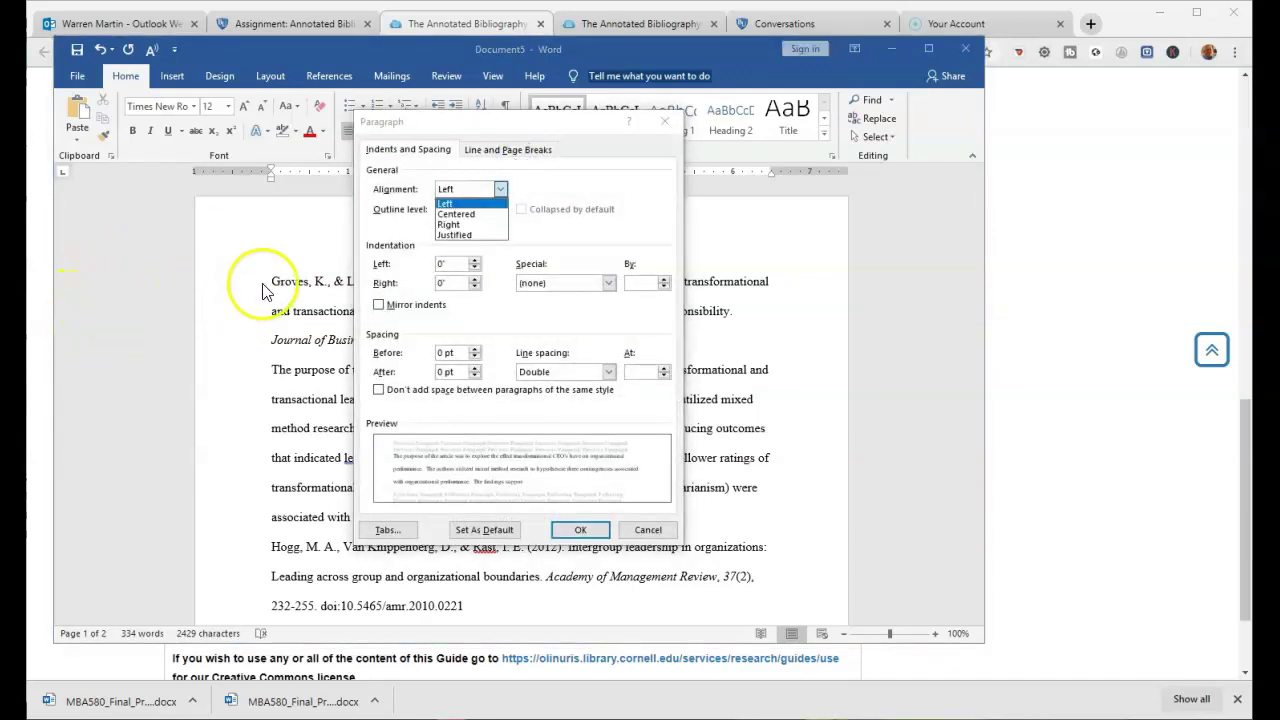
{"action": "left_click", "coordinate": [654, 532]}
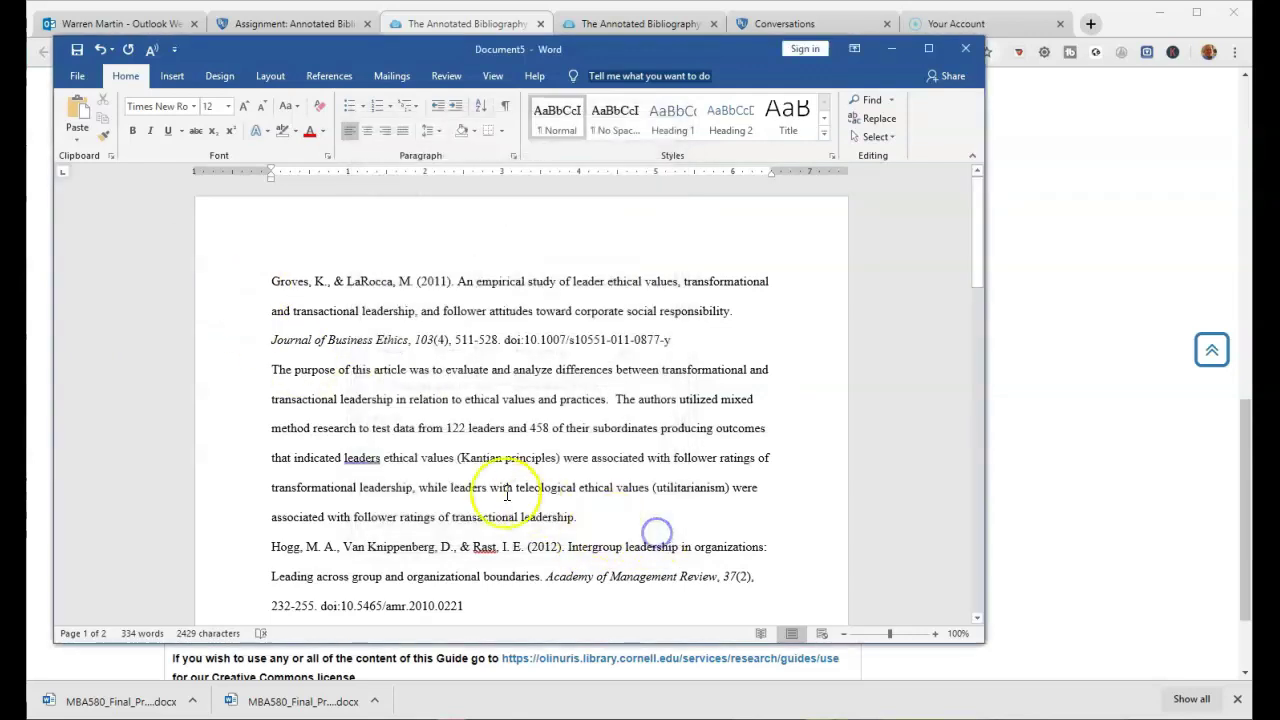
Select the entire document and set its line spacing to Single.
{"action": "key", "text": "ctrl+a"}
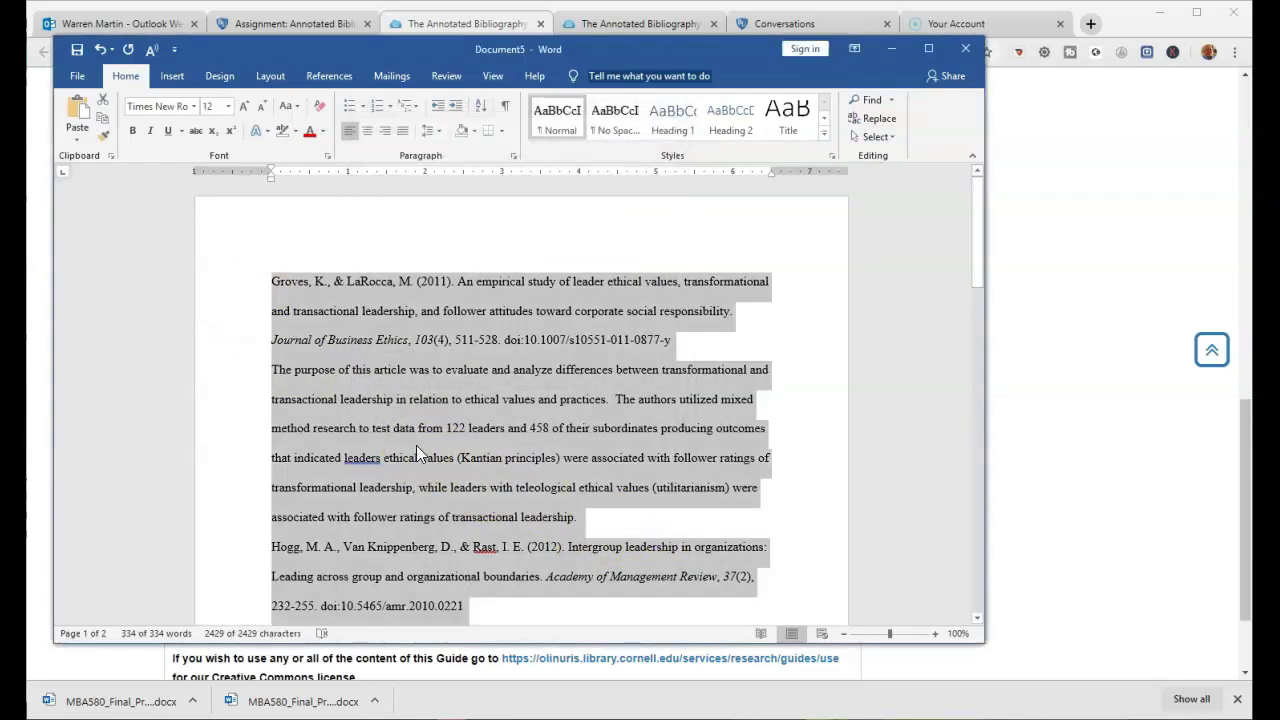
{"action": "left_click", "coordinate": [514, 156]}
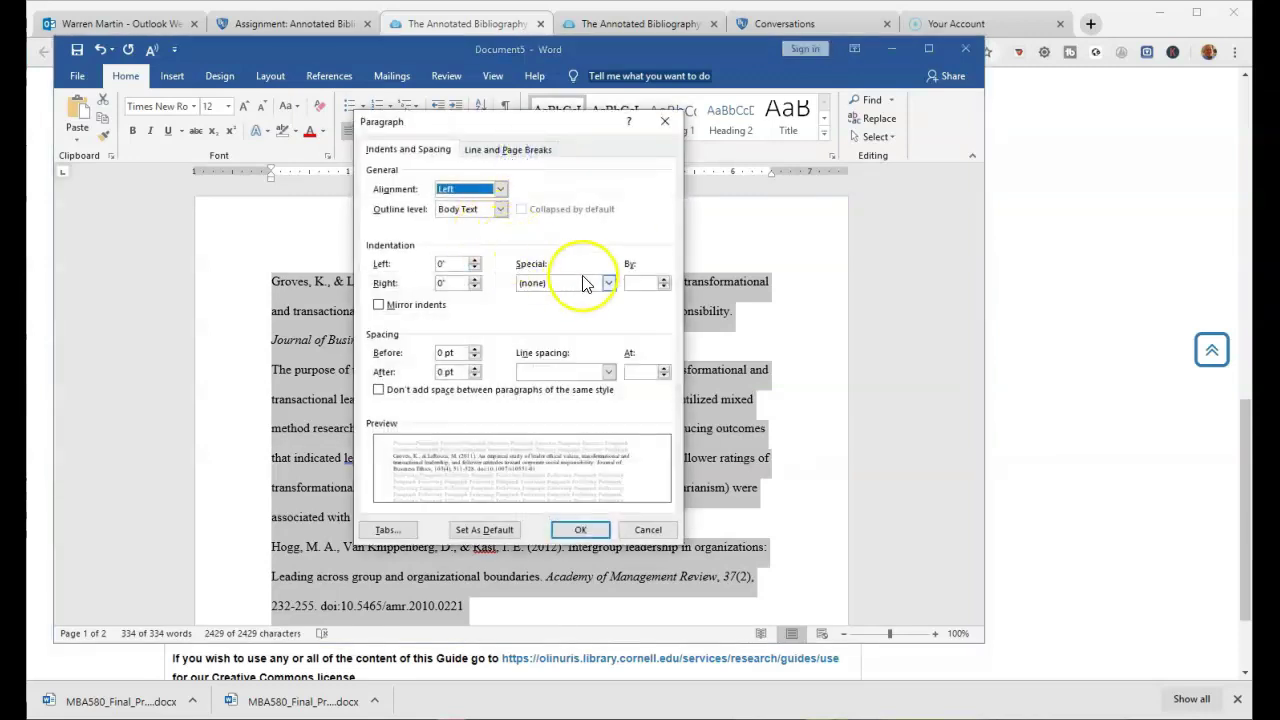
{"action": "left_click", "coordinate": [606, 371]}
{"action": "left_click", "coordinate": [585, 388]}
{"action": "left_click", "coordinate": [578, 530]}
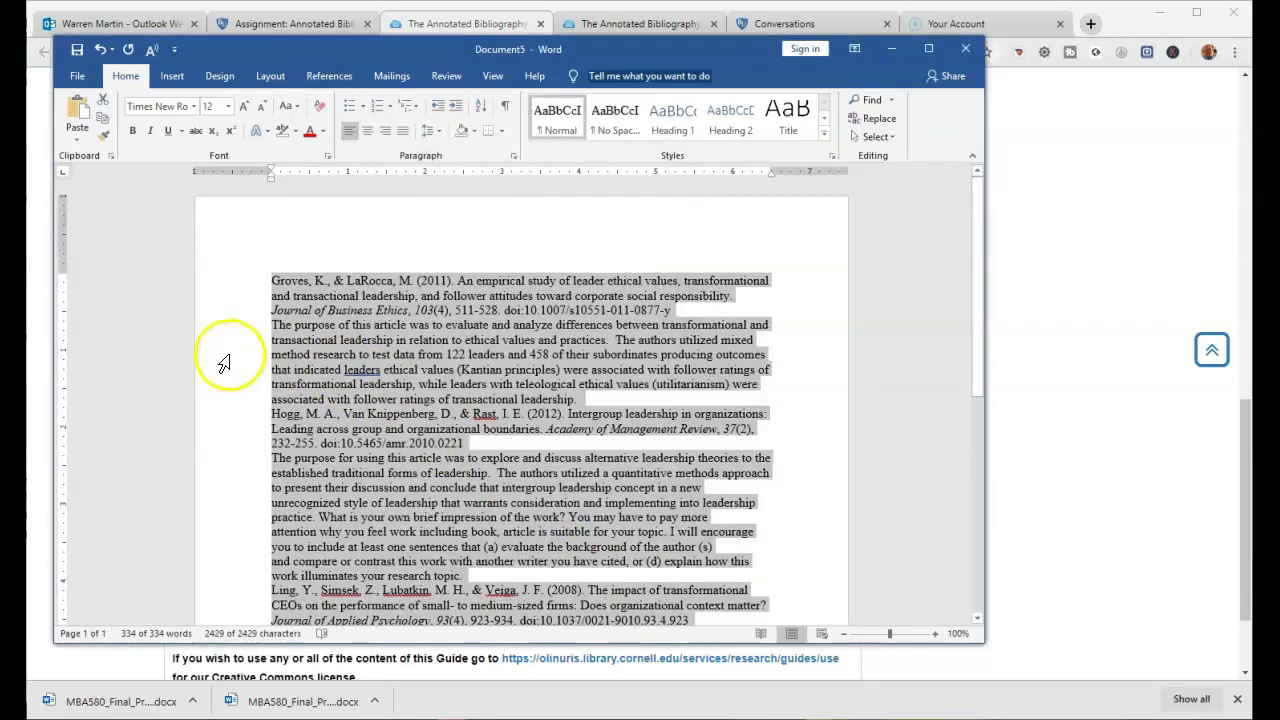
Give the selected Groves reference a 0.5" hanging indent.
{"action": "left_click", "coordinate": [256, 282]}
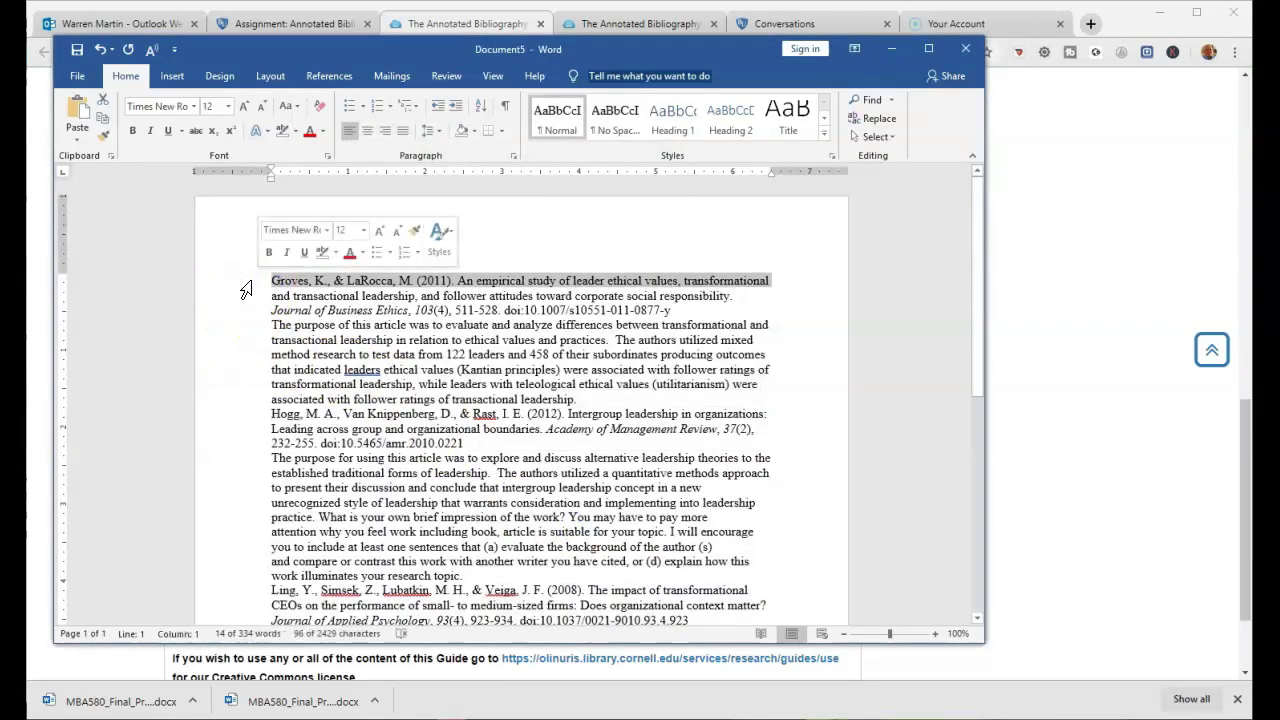
{"action": "left_click_drag", "start_coordinate": [252, 286], "coordinate": [256, 313]}
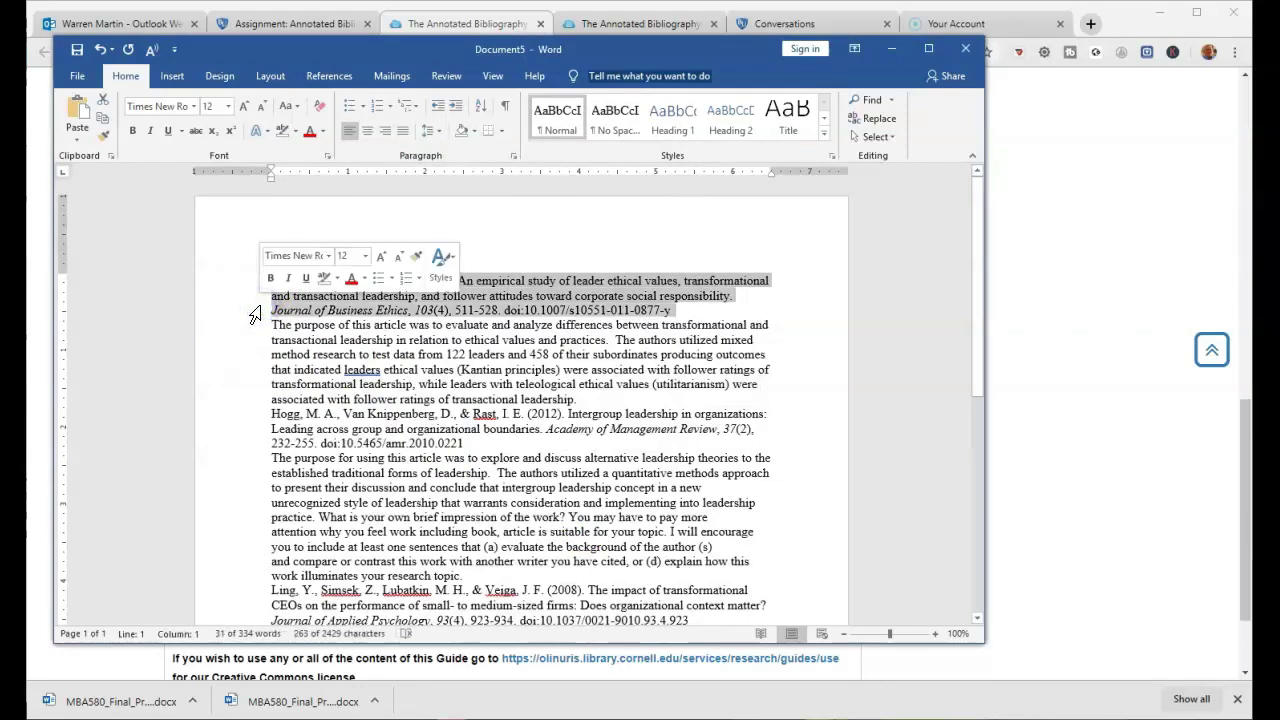
{"action": "left_click", "coordinate": [513, 158]}
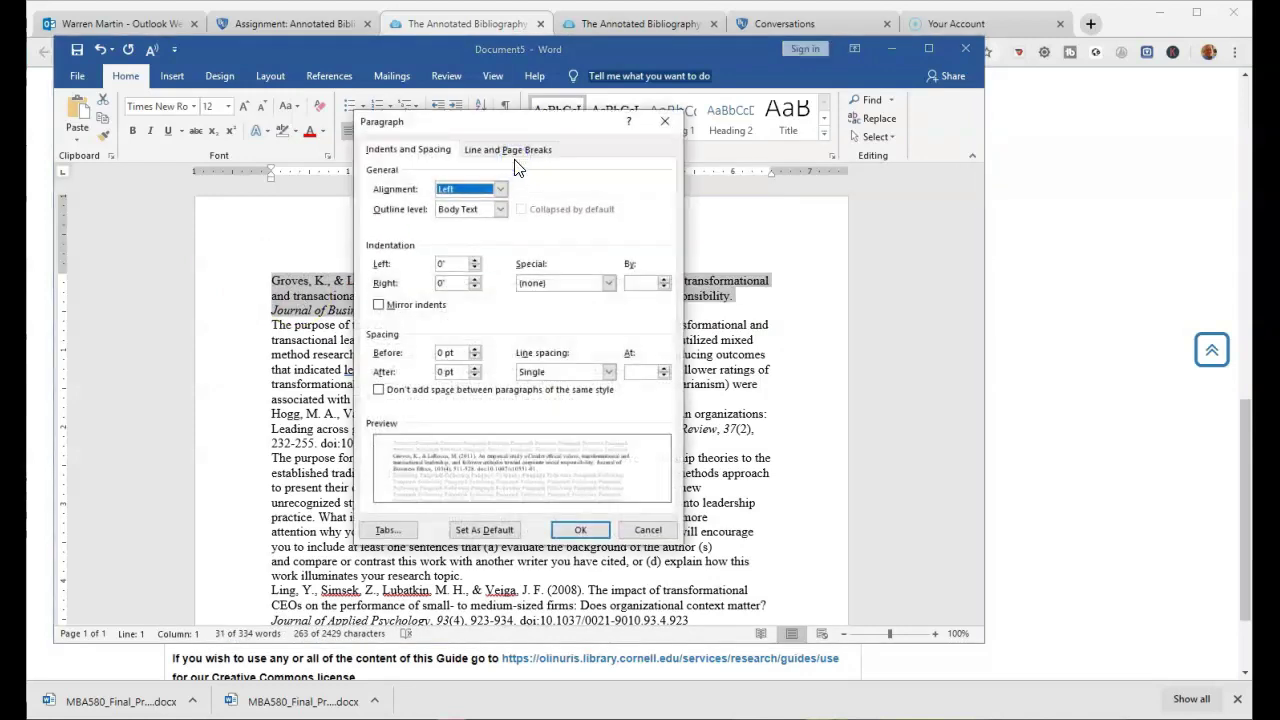
{"action": "left_click", "coordinate": [608, 285]}
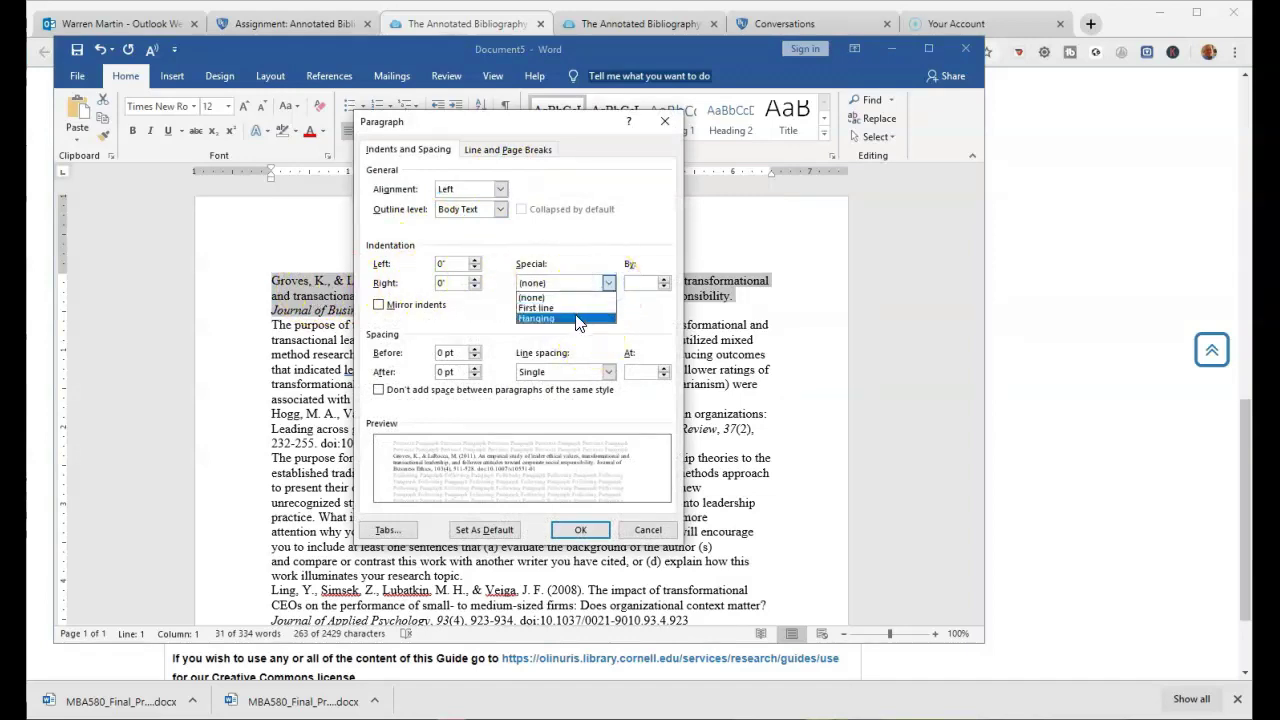
{"action": "left_click", "coordinate": [577, 318]}
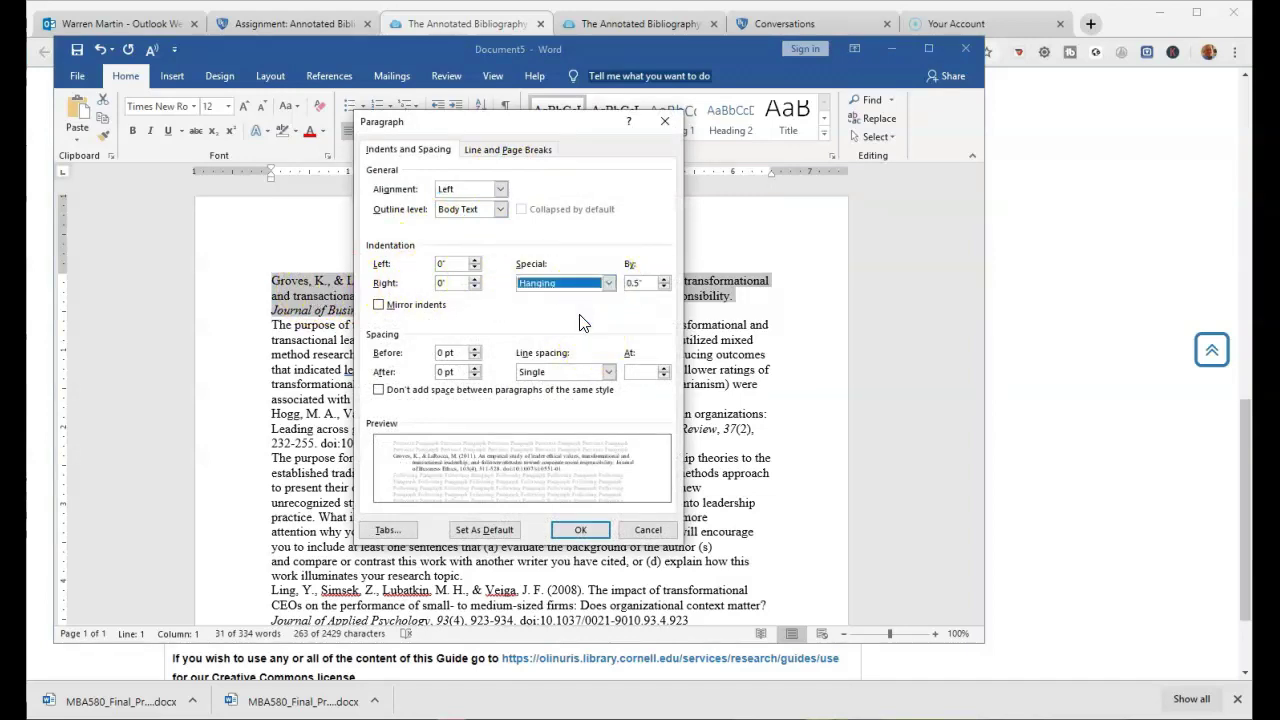
{"action": "left_click", "coordinate": [574, 531]}
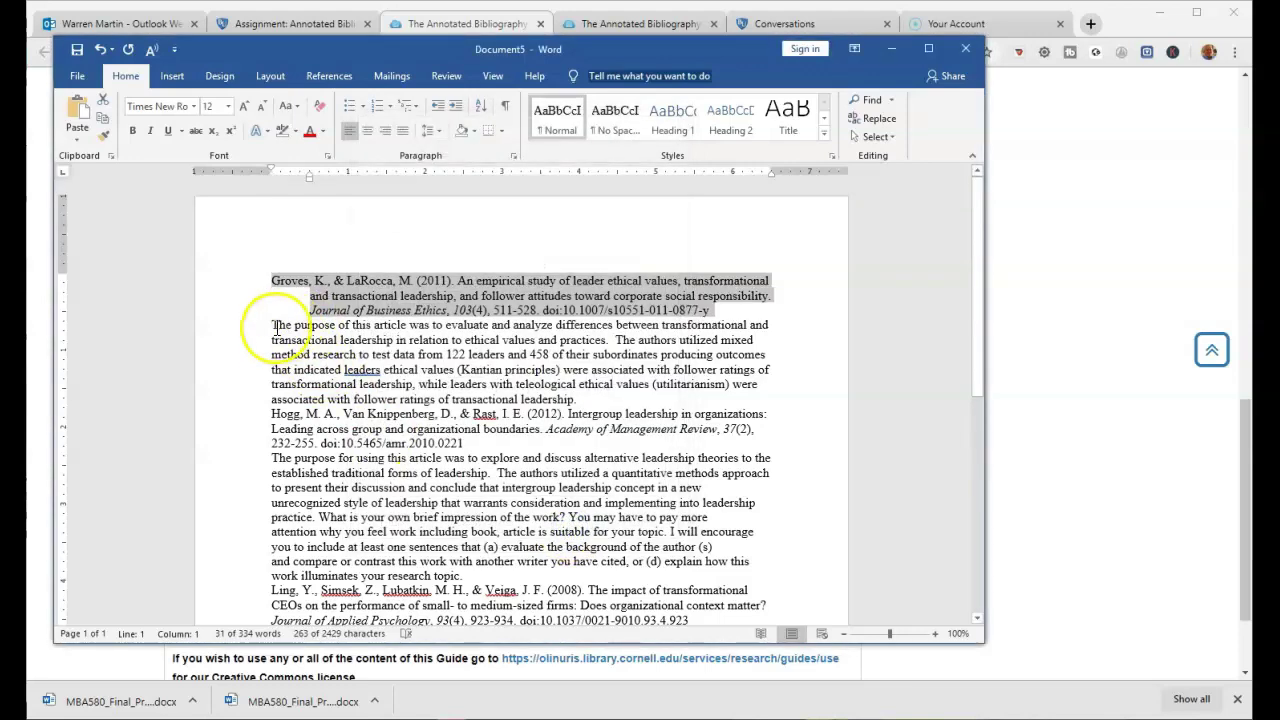
Insert a blank line before the Groves summary.
{"action": "left_click", "coordinate": [267, 338]}
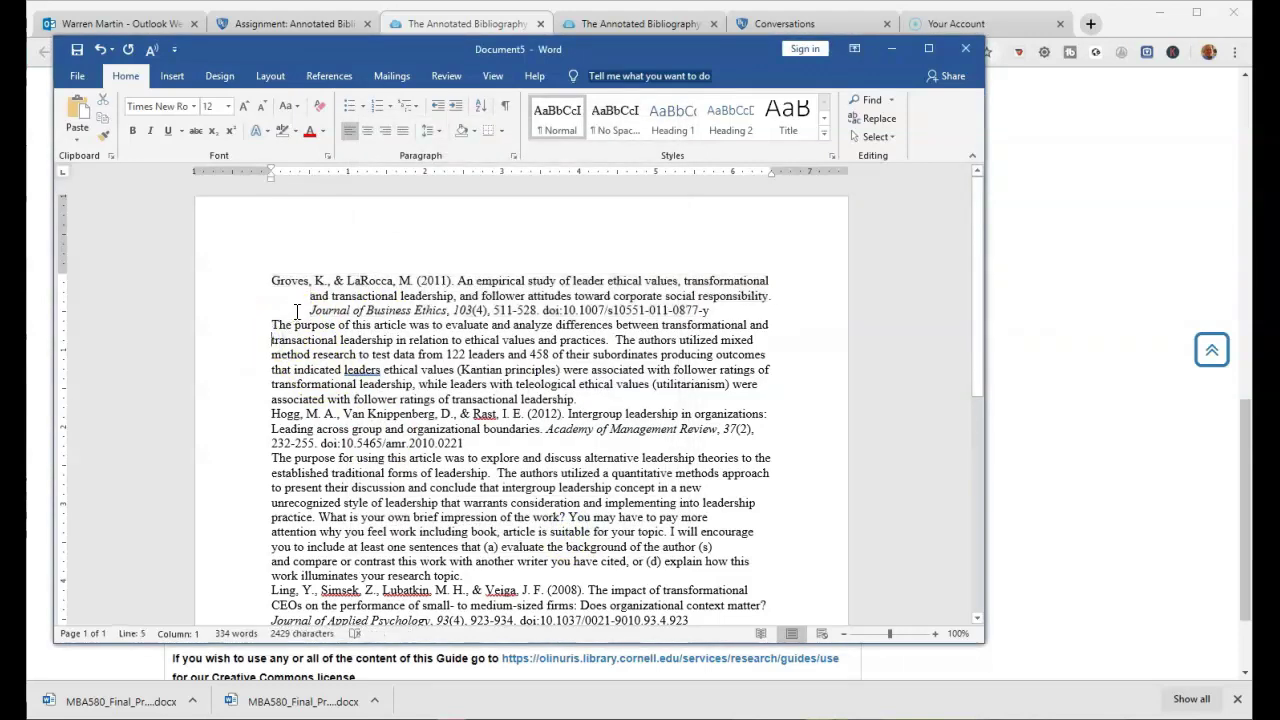
{"action": "left_click", "coordinate": [273, 322]}
{"action": "key", "text": "Return"}
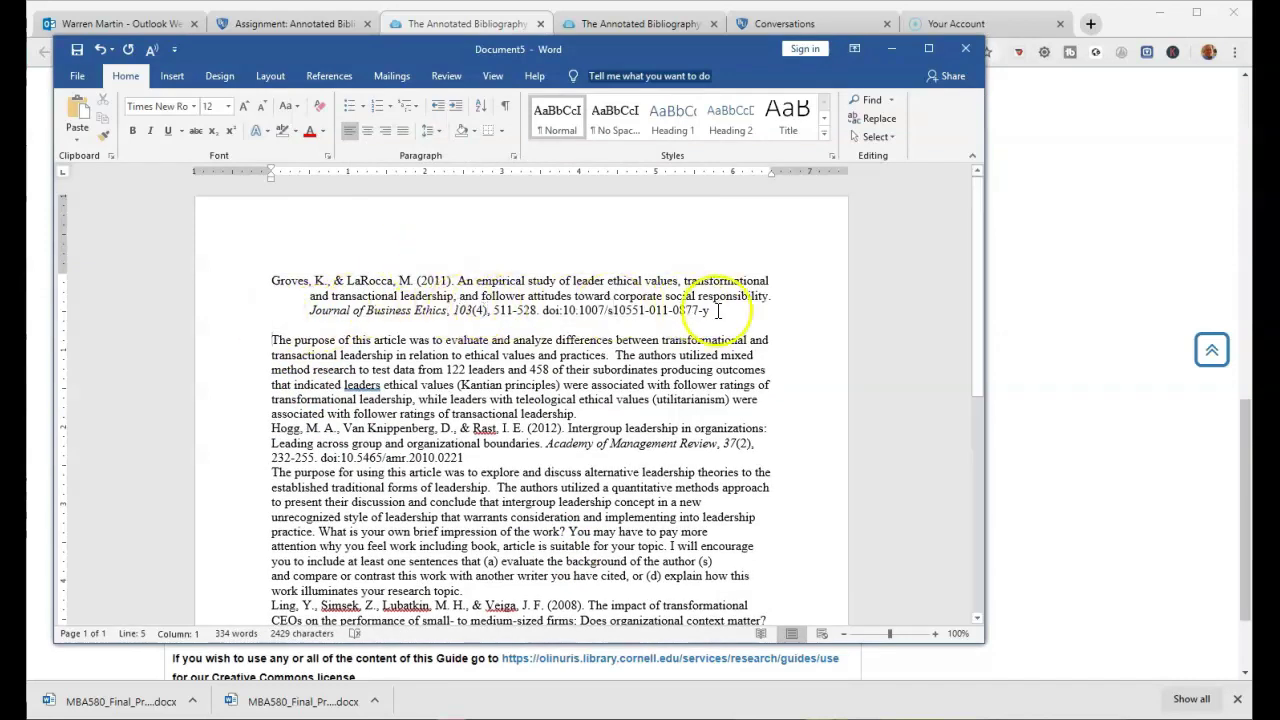
Undo the Groves blank line and hanging indent, then add a blank line before the Hogg reference.
{"action": "left_click", "coordinate": [101, 49]}
{"action": "left_click", "coordinate": [101, 49]}
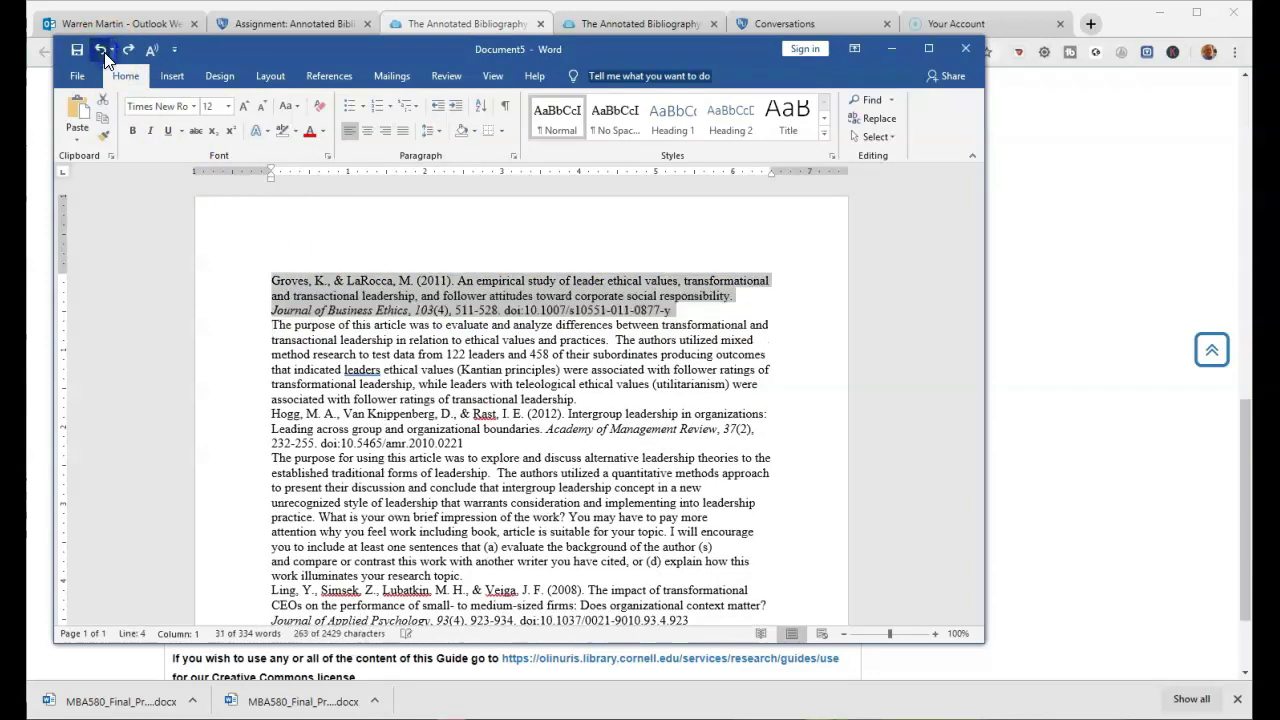
{"action": "left_click", "coordinate": [228, 285]}
{"action": "left_click", "coordinate": [230, 286]}
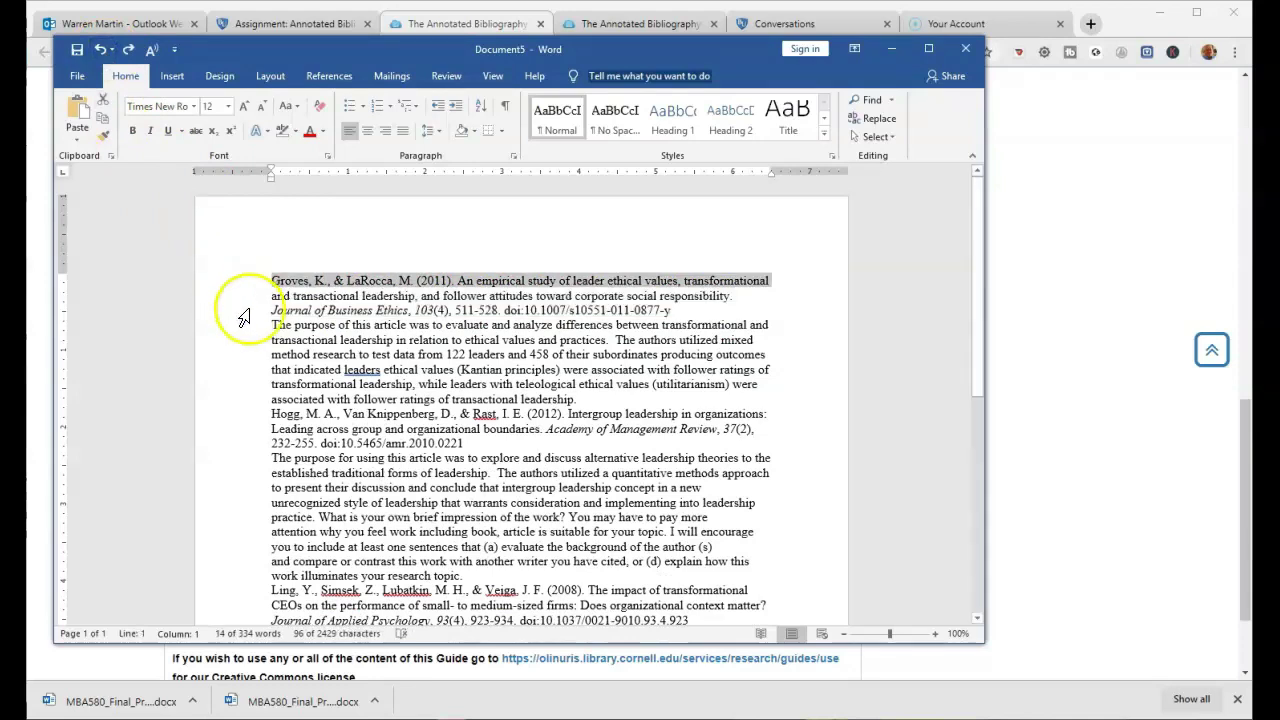
{"action": "left_click", "coordinate": [578, 400]}
{"action": "key", "text": "Return"}
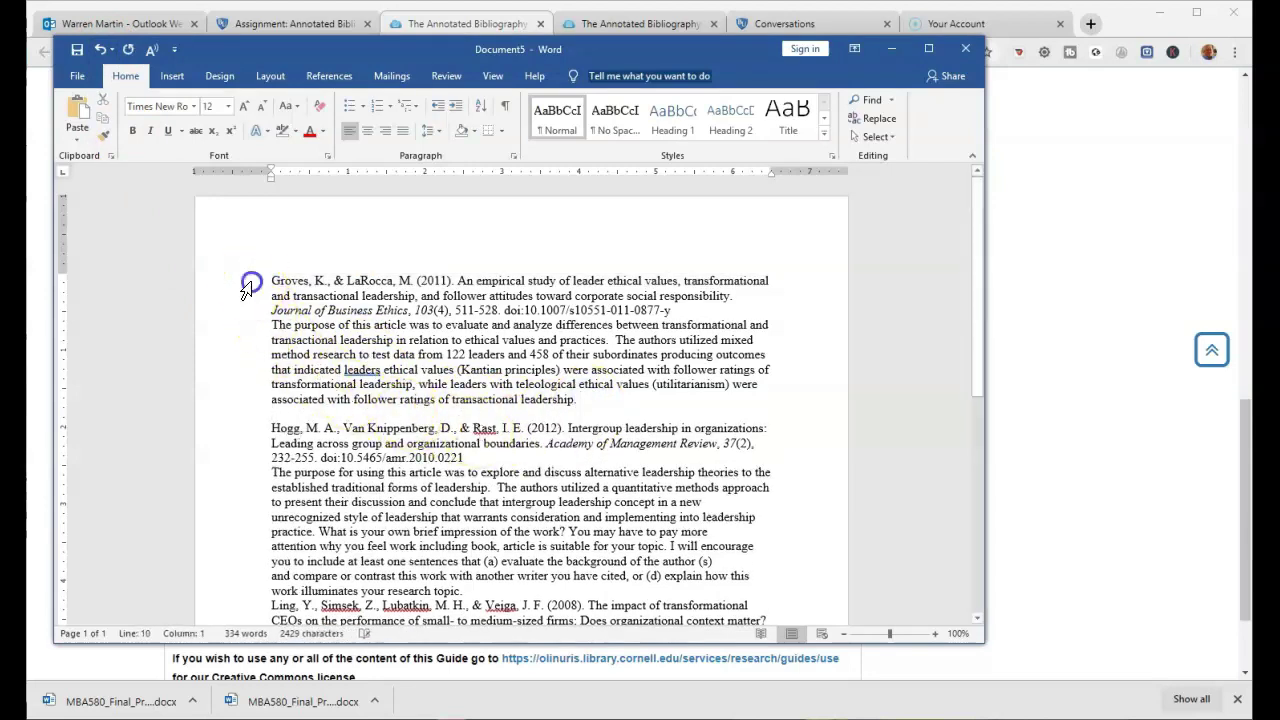
Apply a 0.5" hanging indent to the whole Groves entry and tab its summary in to match.
{"action": "left_click_drag", "start_coordinate": [249, 283], "coordinate": [244, 398]}
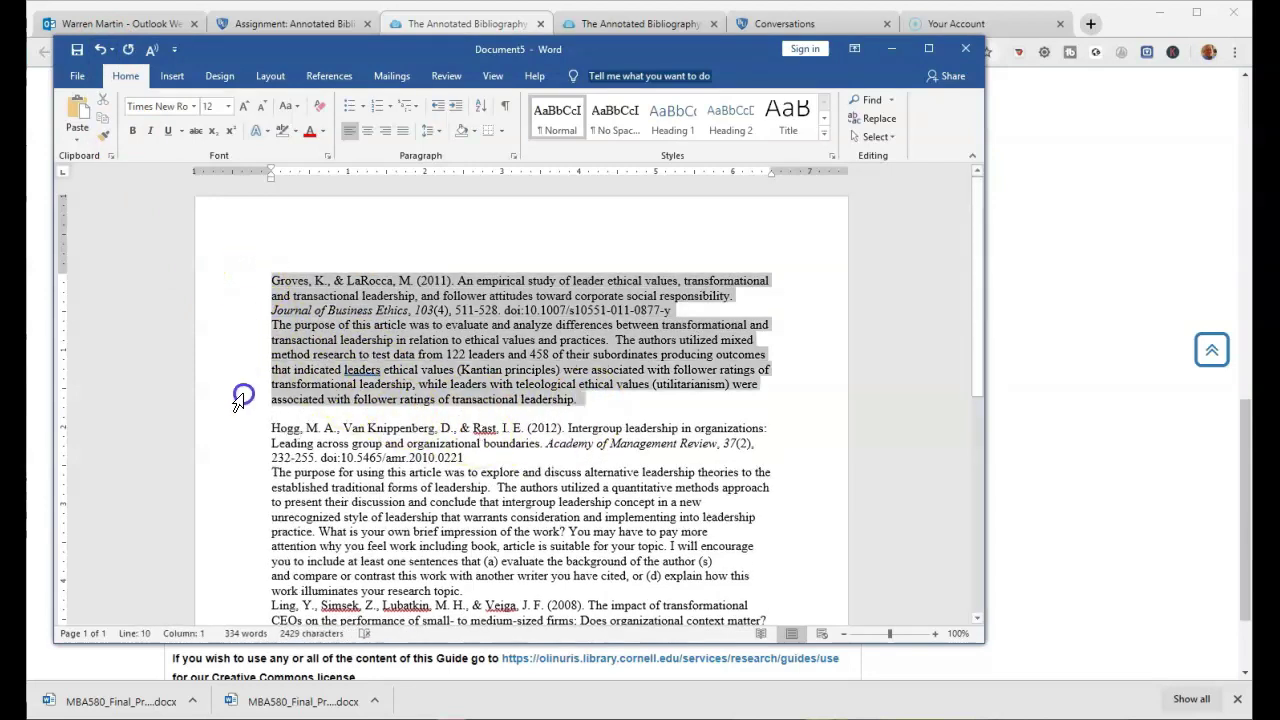
{"action": "left_click", "coordinate": [513, 156]}
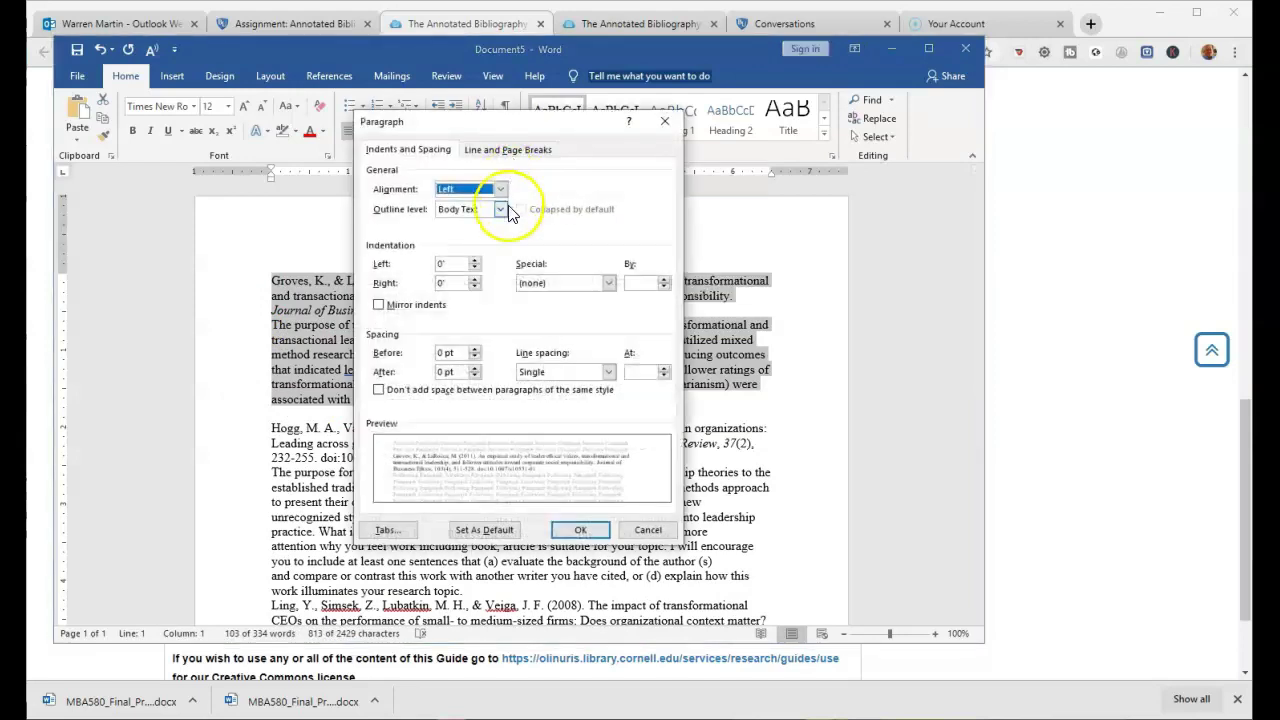
{"action": "left_click", "coordinate": [608, 283]}
{"action": "left_click", "coordinate": [566, 318]}
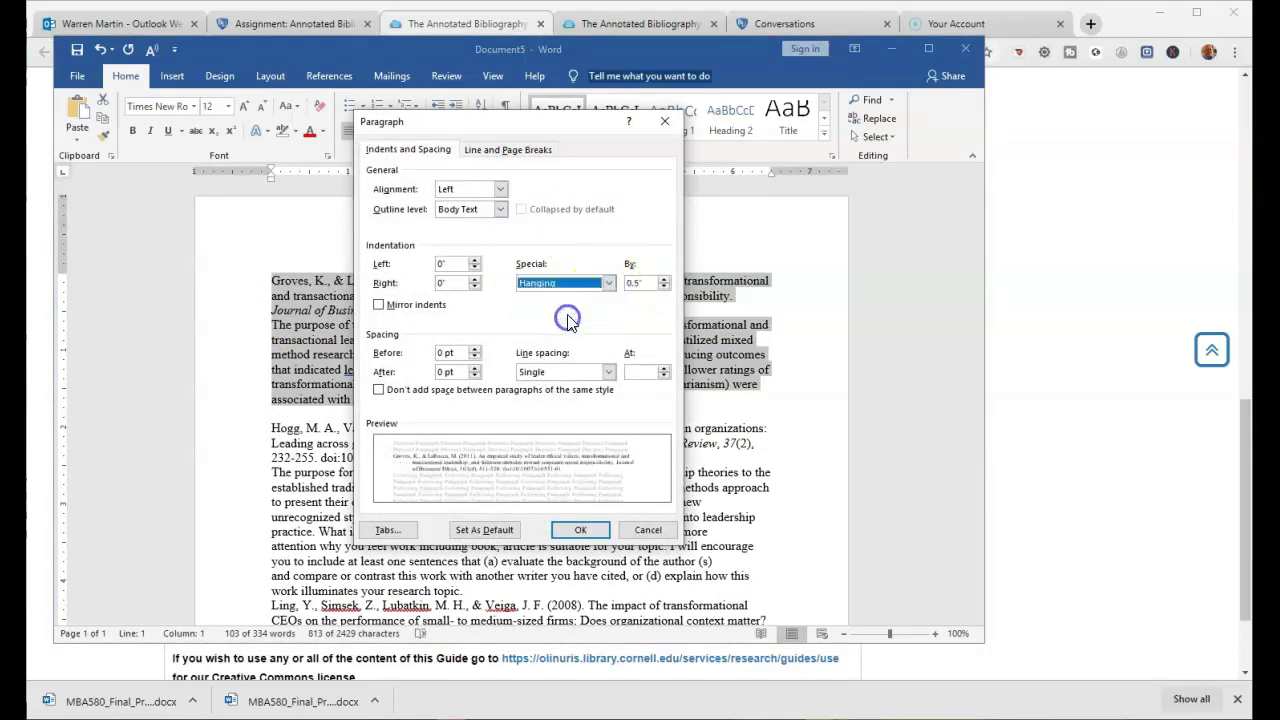
{"action": "left_click", "coordinate": [582, 530]}
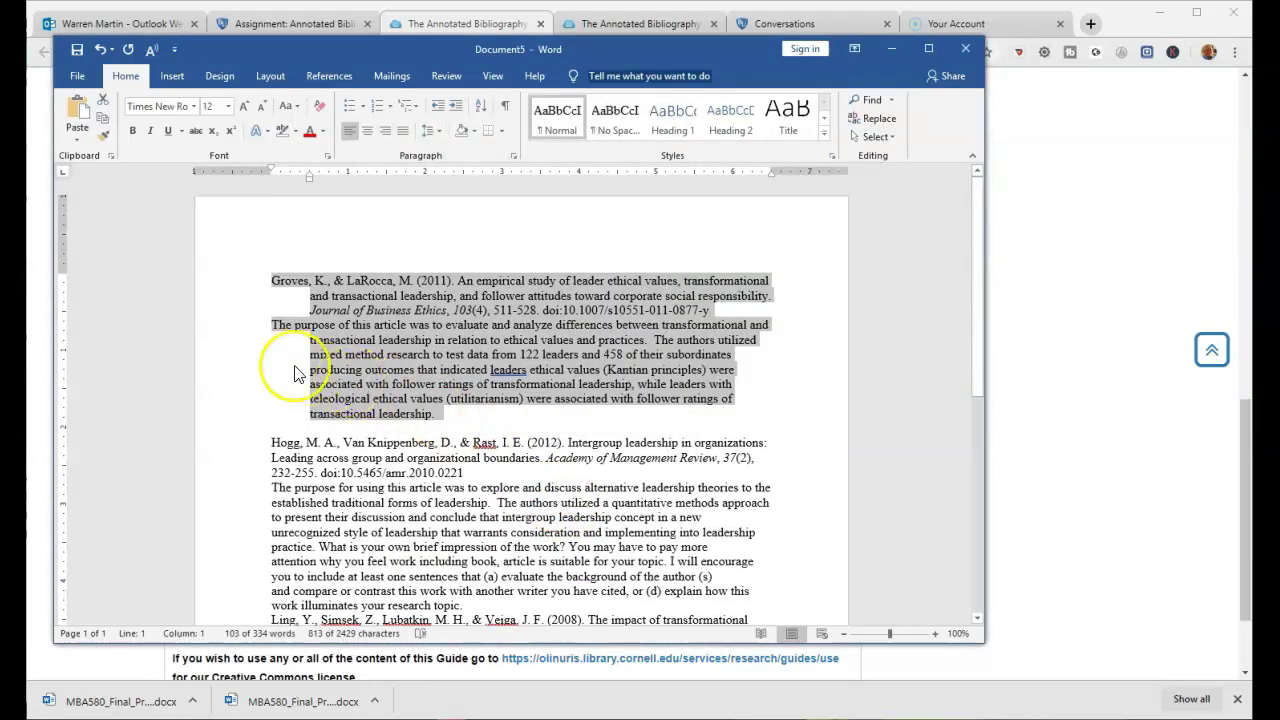
{"action": "left_click", "coordinate": [271, 328]}
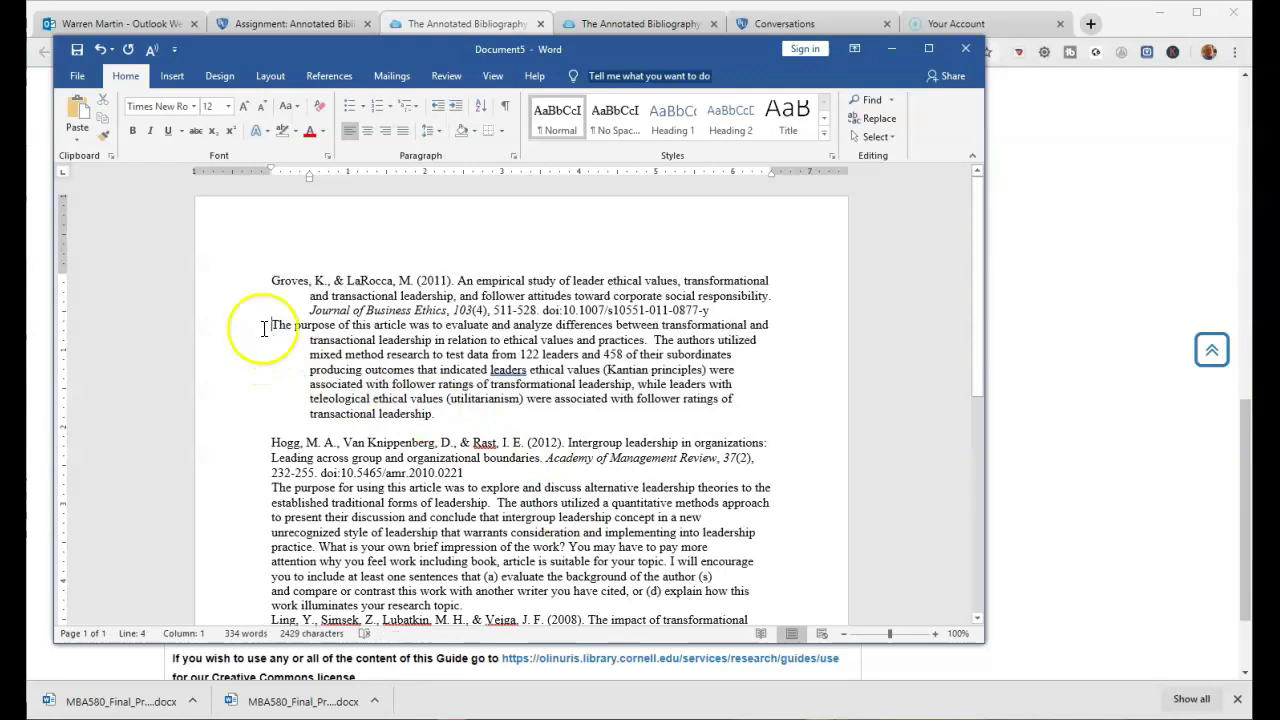
{"action": "key", "text": "Tab"}
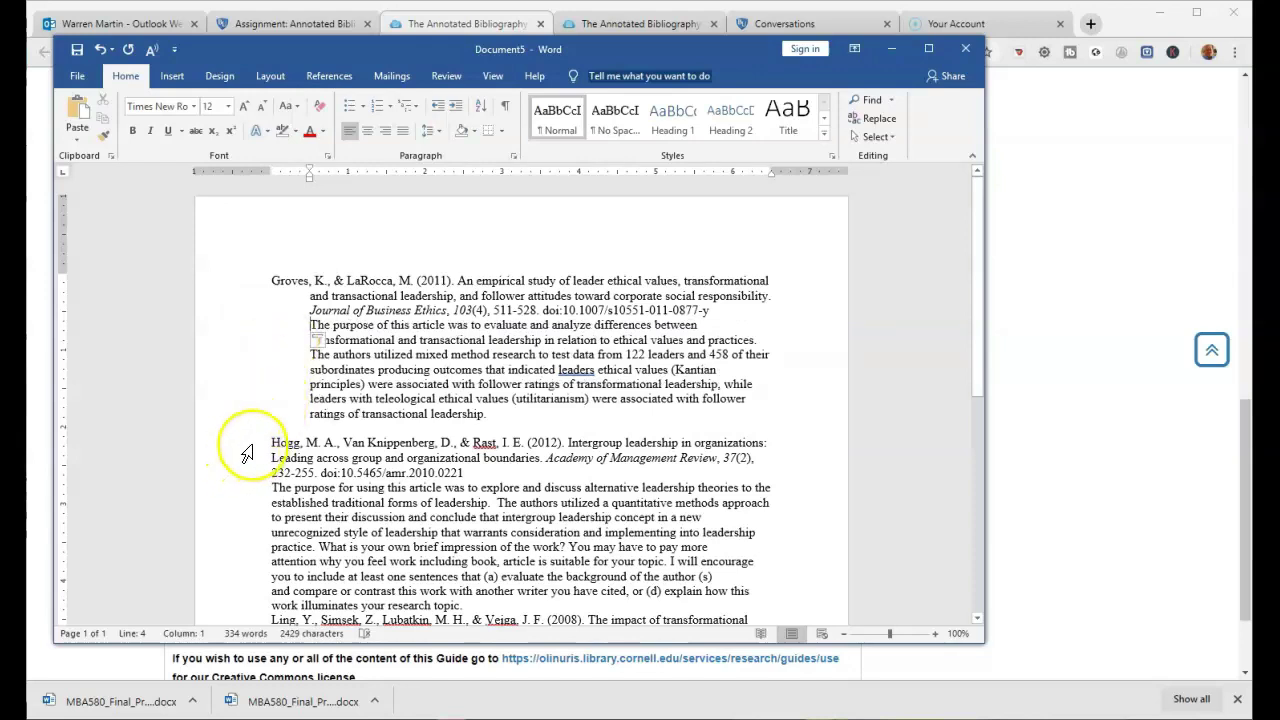
Apply a hanging indent to the Hogg entry and tab its summary in to match.
{"action": "left_click_drag", "start_coordinate": [247, 447], "coordinate": [243, 608]}
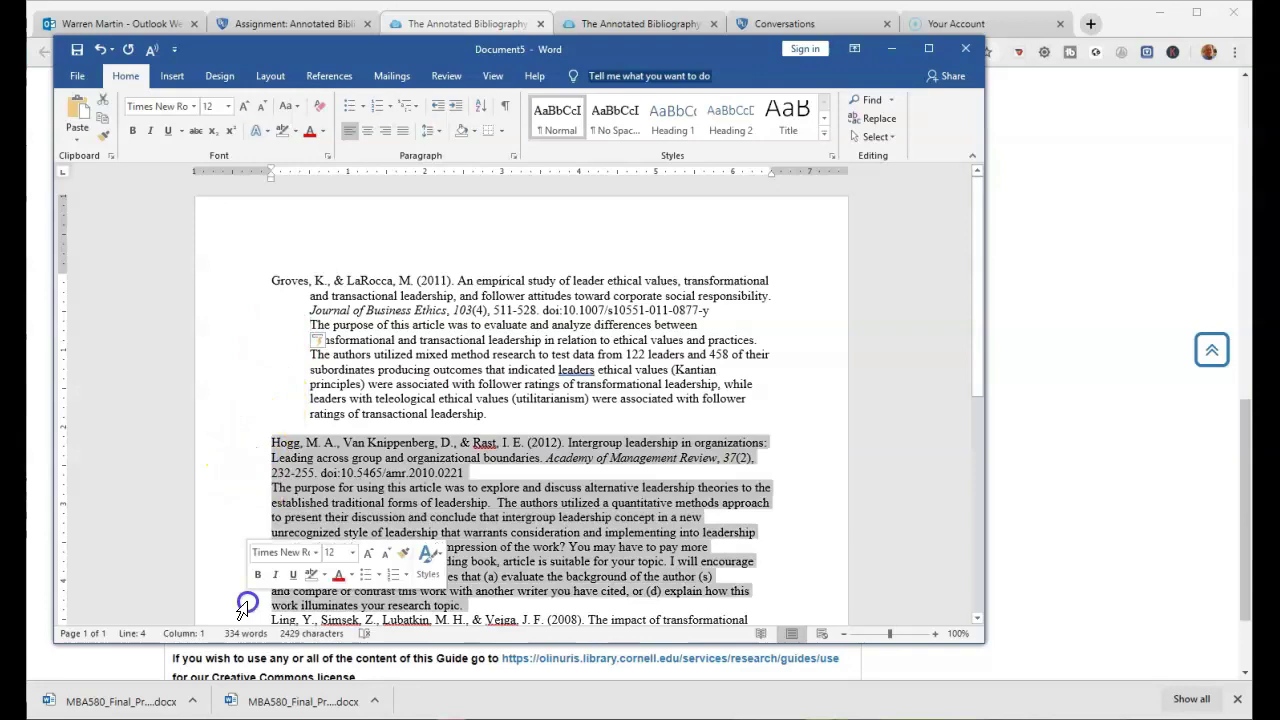
{"action": "left_click", "coordinate": [510, 158]}
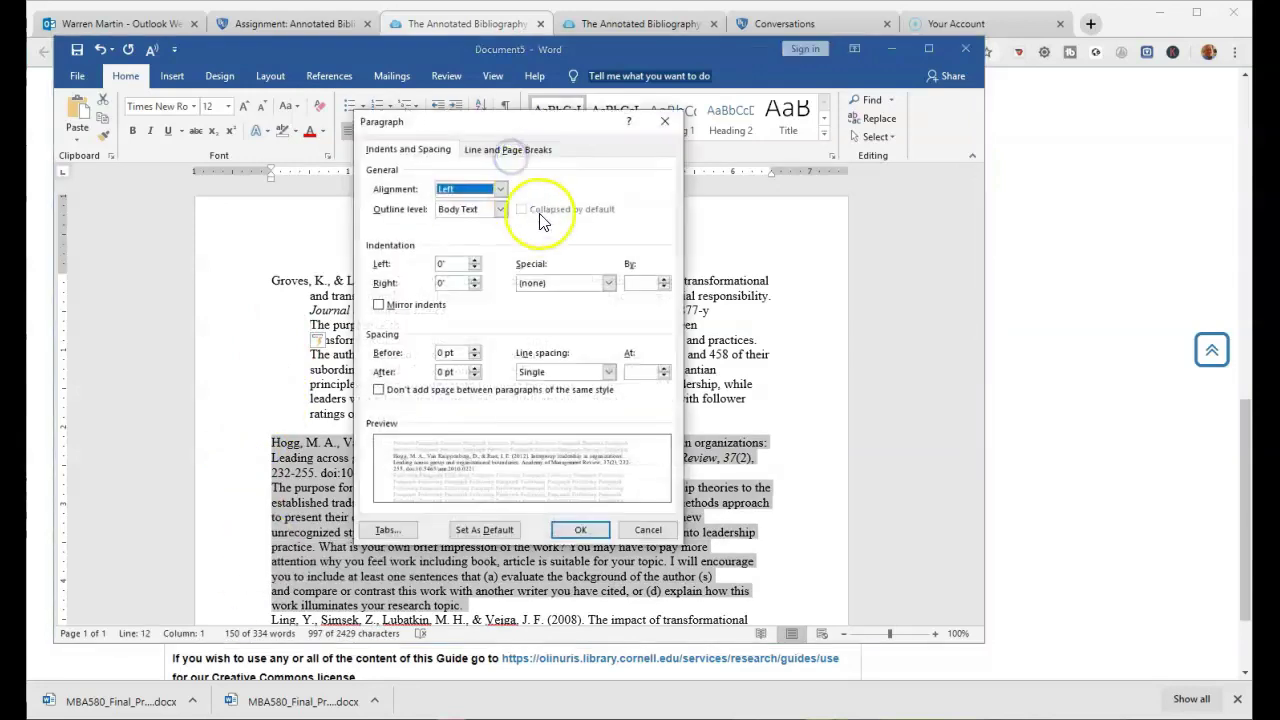
{"action": "left_click", "coordinate": [607, 283]}
{"action": "left_click", "coordinate": [572, 318]}
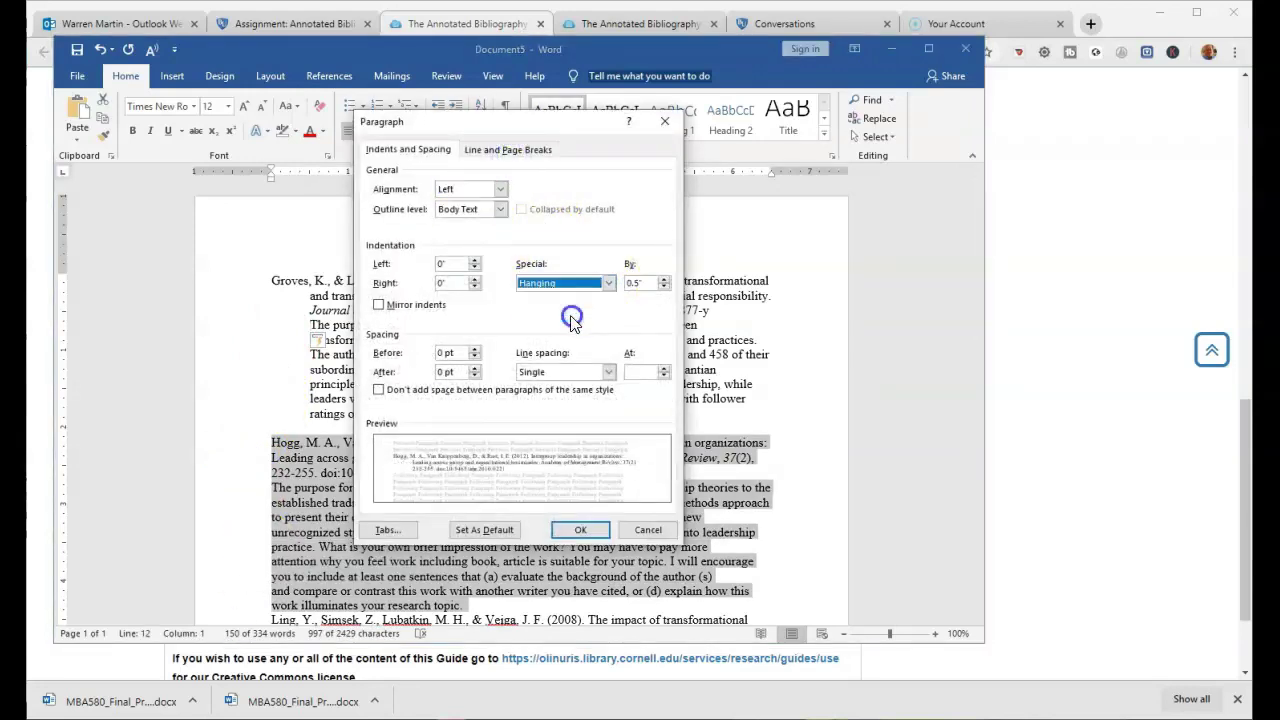
{"action": "left_click", "coordinate": [575, 529]}
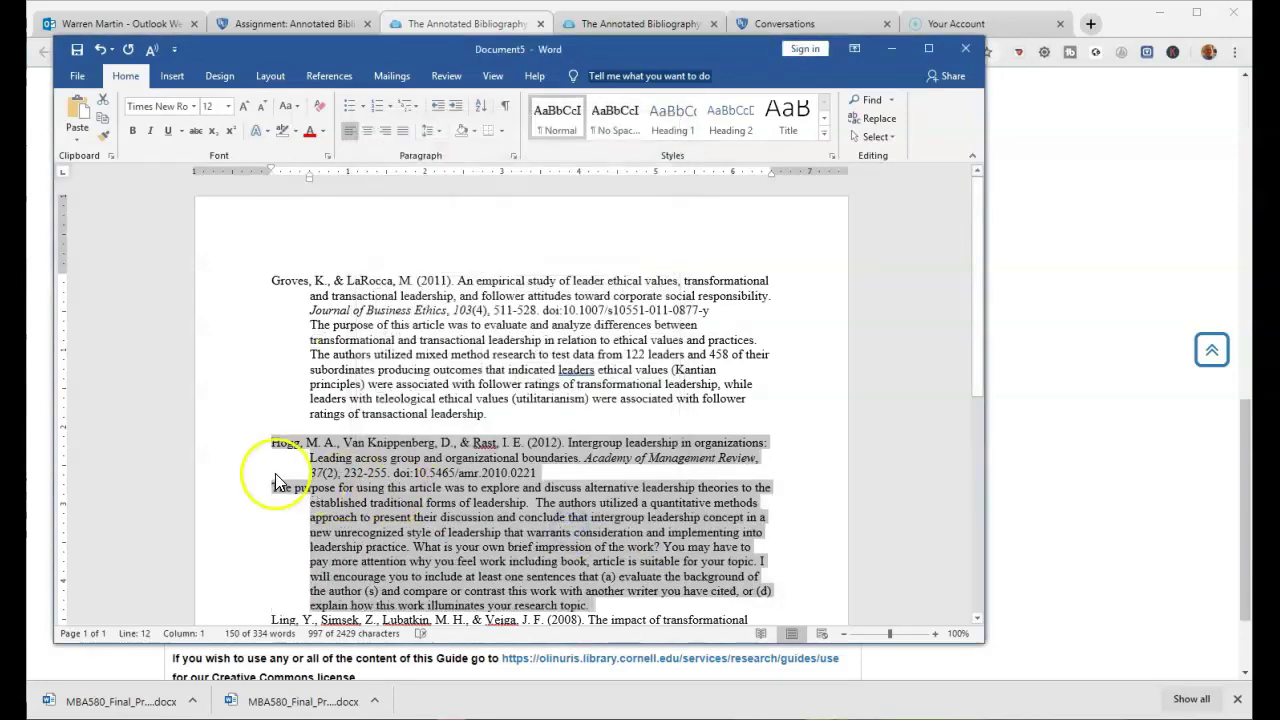
{"action": "left_click", "coordinate": [276, 489]}
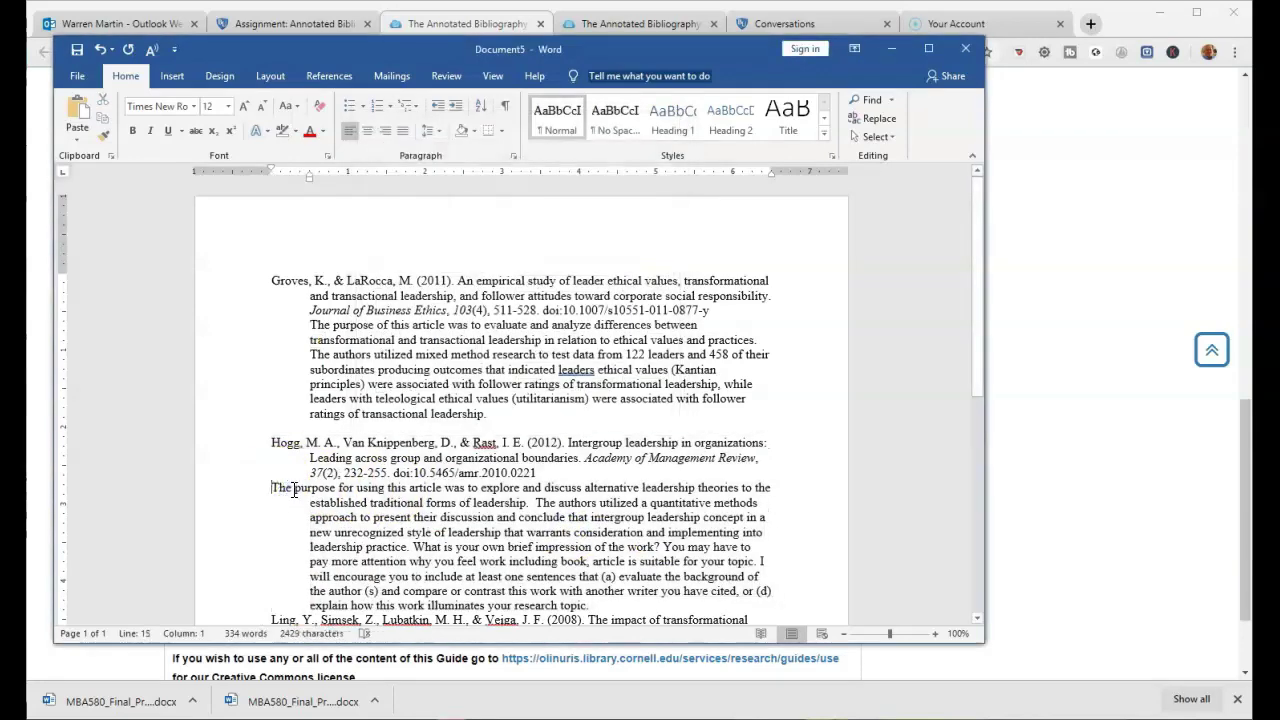
{"action": "key", "text": "Tab"}
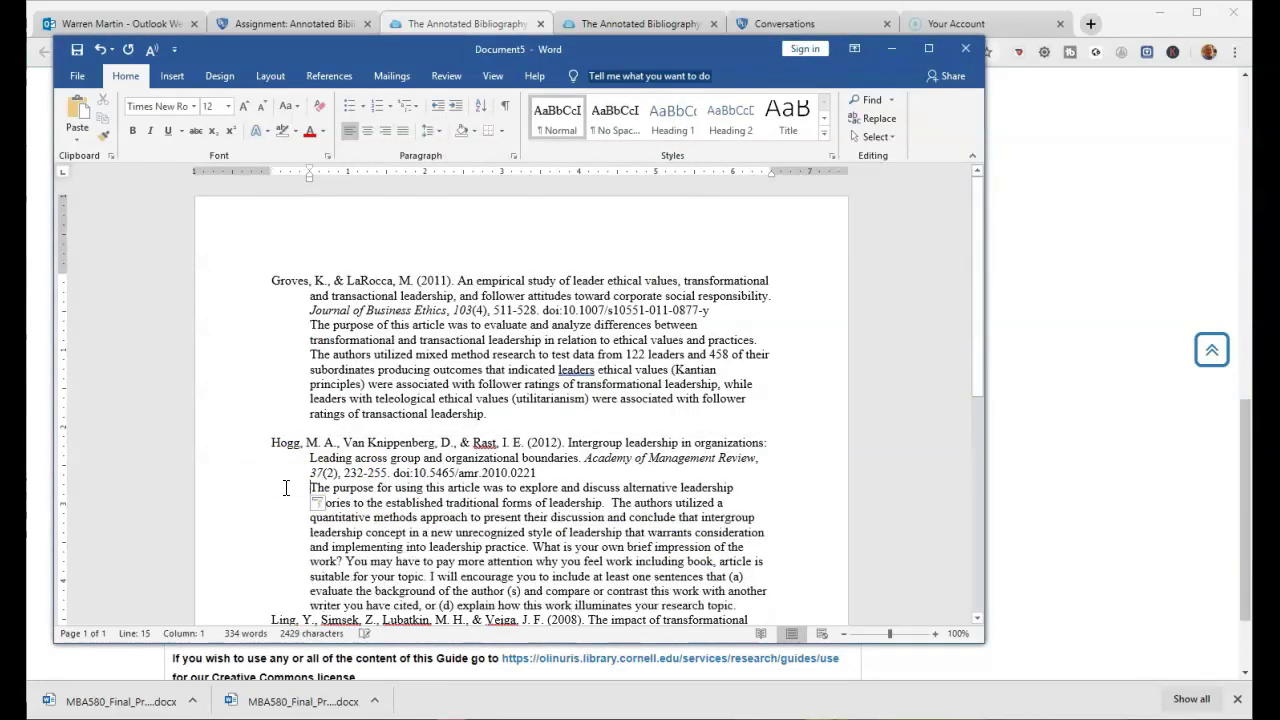
Add blank lines before the Ling entry, remove the gap above Hogg, and select both entries.
{"action": "scroll", "coordinate": [287, 485], "scroll_direction": "down", "scroll_amount": 3}
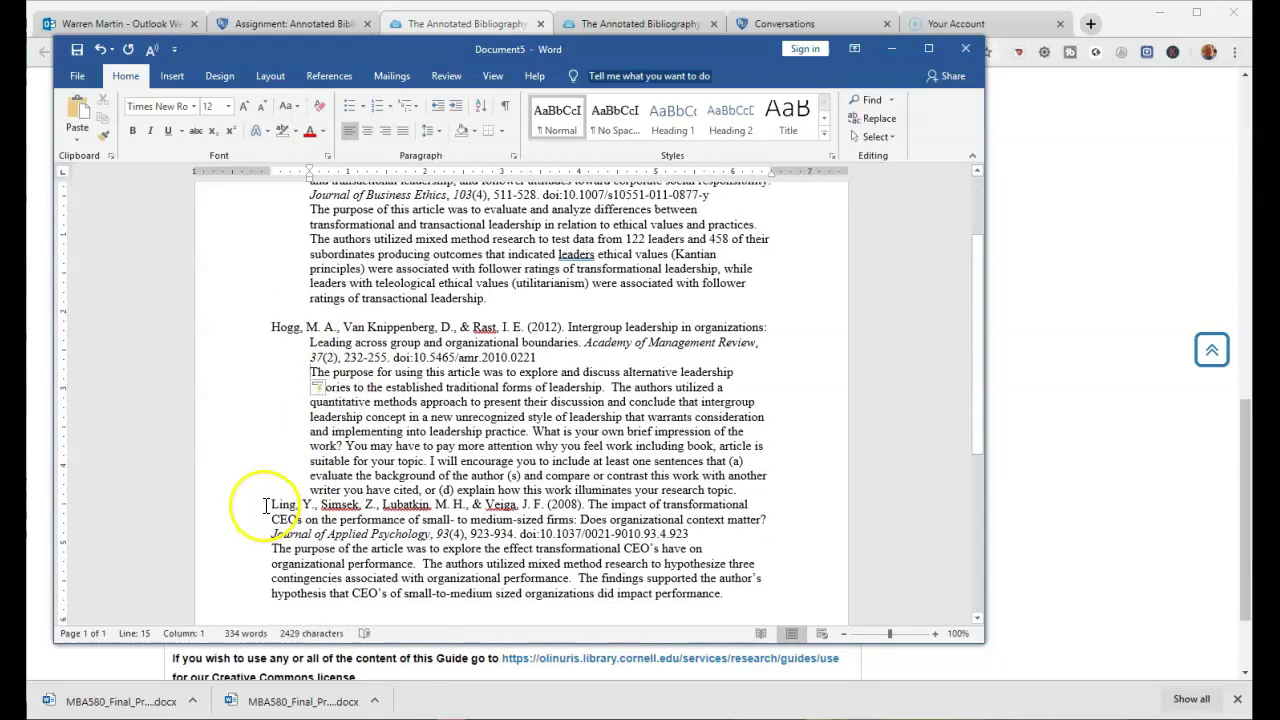
{"action": "left_click", "coordinate": [264, 505]}
{"action": "key", "text": "Return"}
{"action": "key", "text": "Return"}
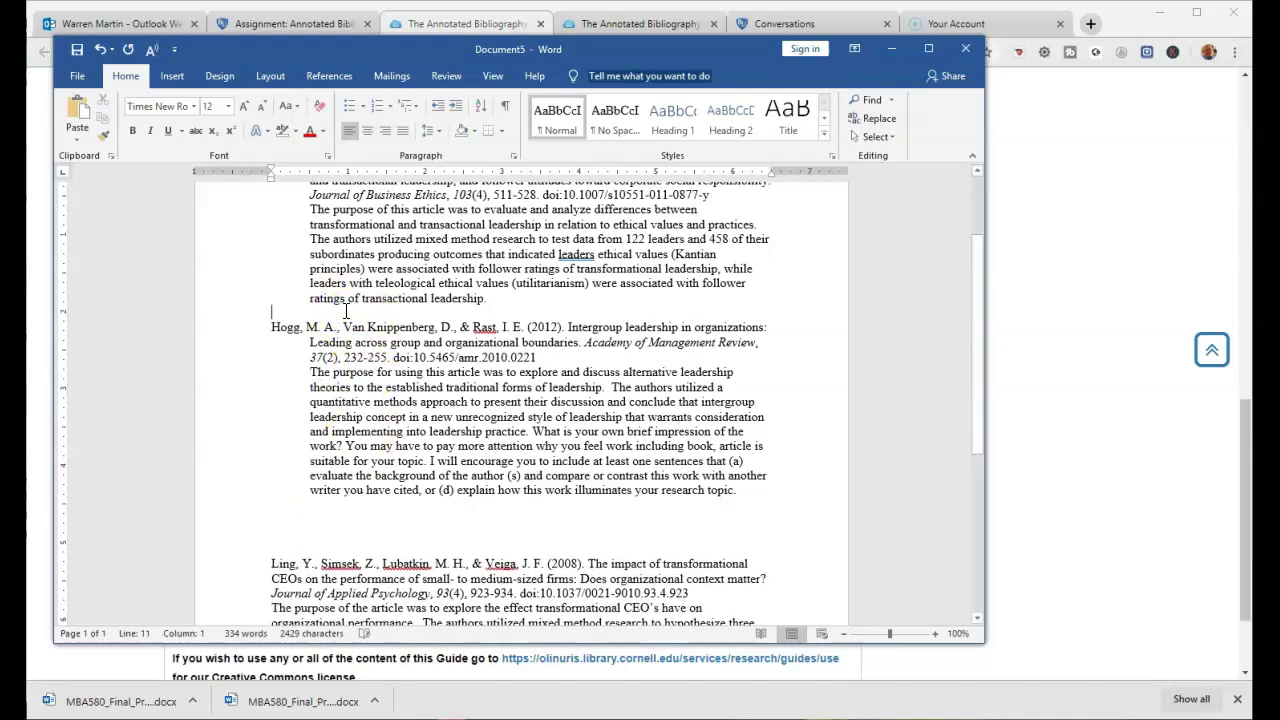
{"action": "key", "text": "Delete"}
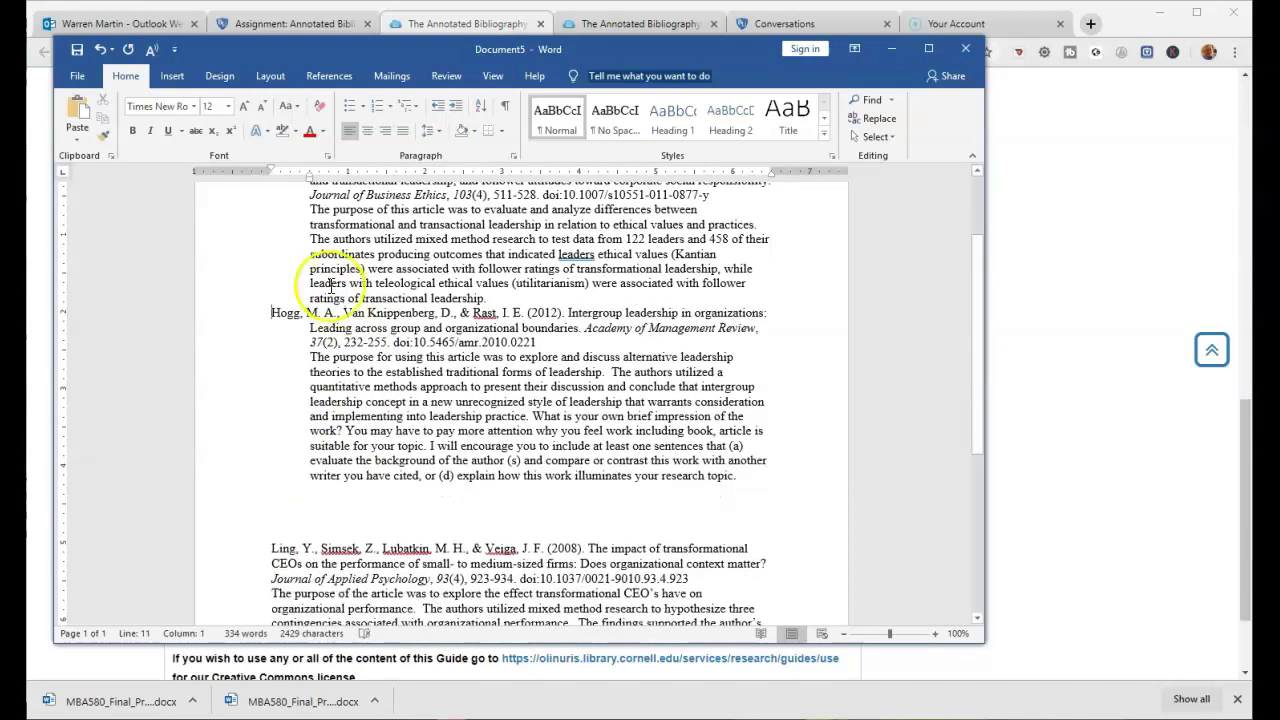
{"action": "scroll", "coordinate": [191, 251], "scroll_direction": "up", "scroll_amount": 2}
{"action": "left_click_drag", "start_coordinate": [230, 244], "coordinate": [254, 563]}
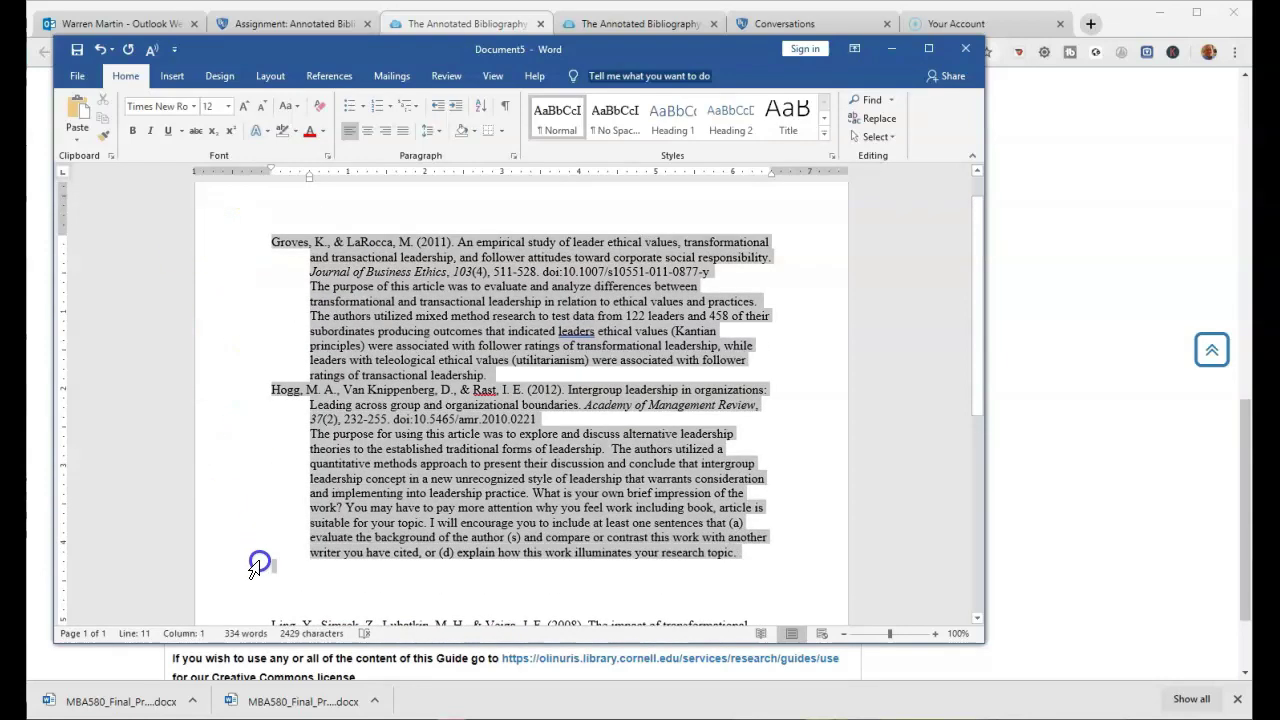
Set the Groves and Hogg entries to Double spacing with no extra space between same-style paragraphs.
{"action": "left_click", "coordinate": [513, 156]}
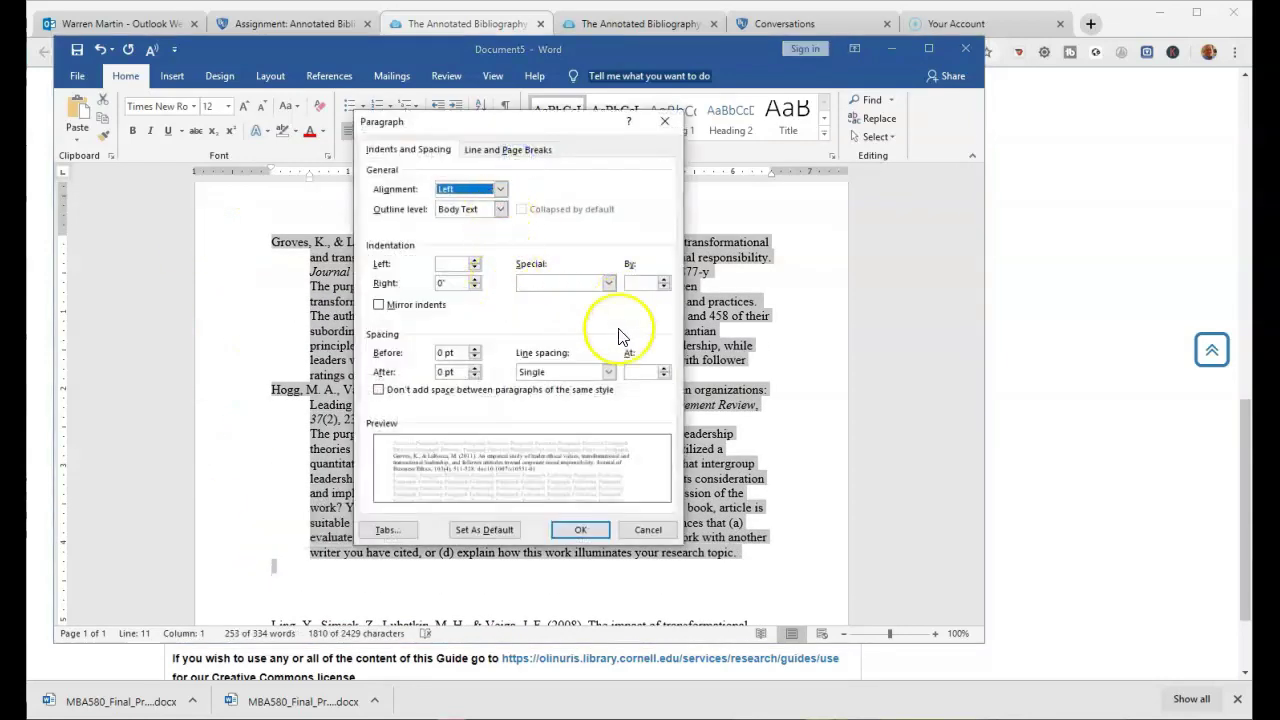
{"action": "left_click", "coordinate": [608, 372]}
{"action": "left_click", "coordinate": [566, 414]}
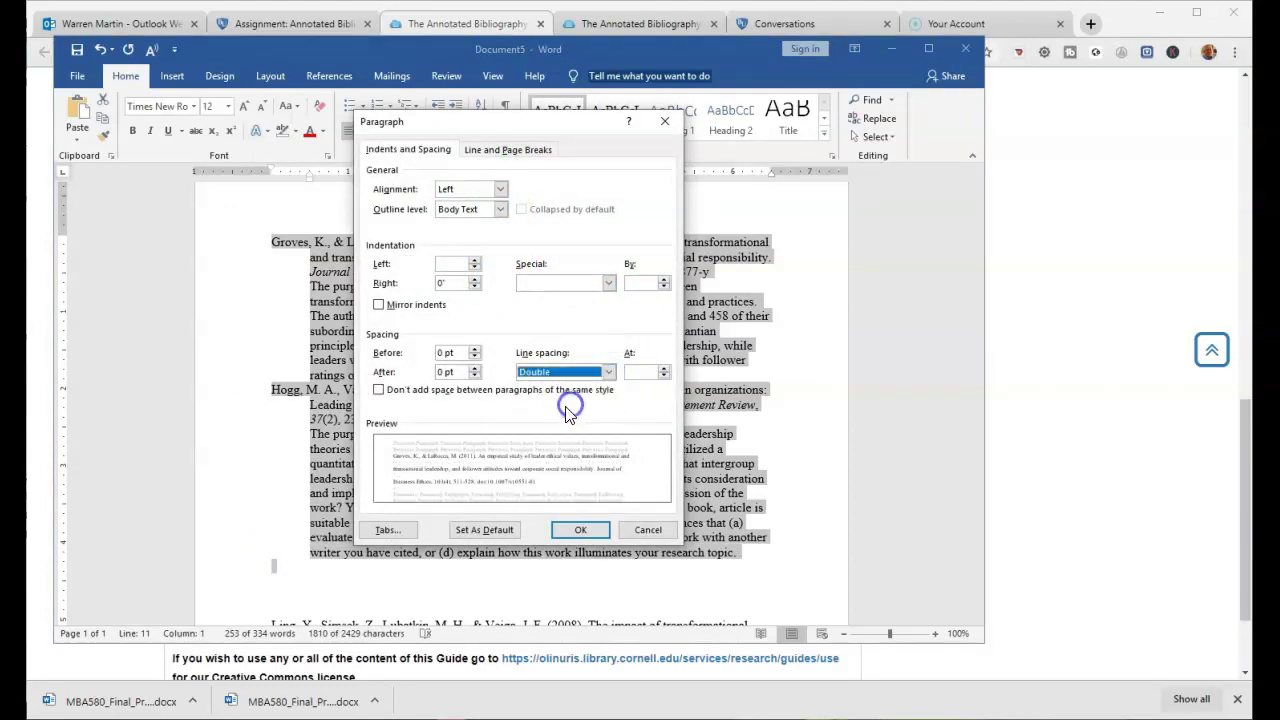
{"action": "left_click", "coordinate": [379, 391]}
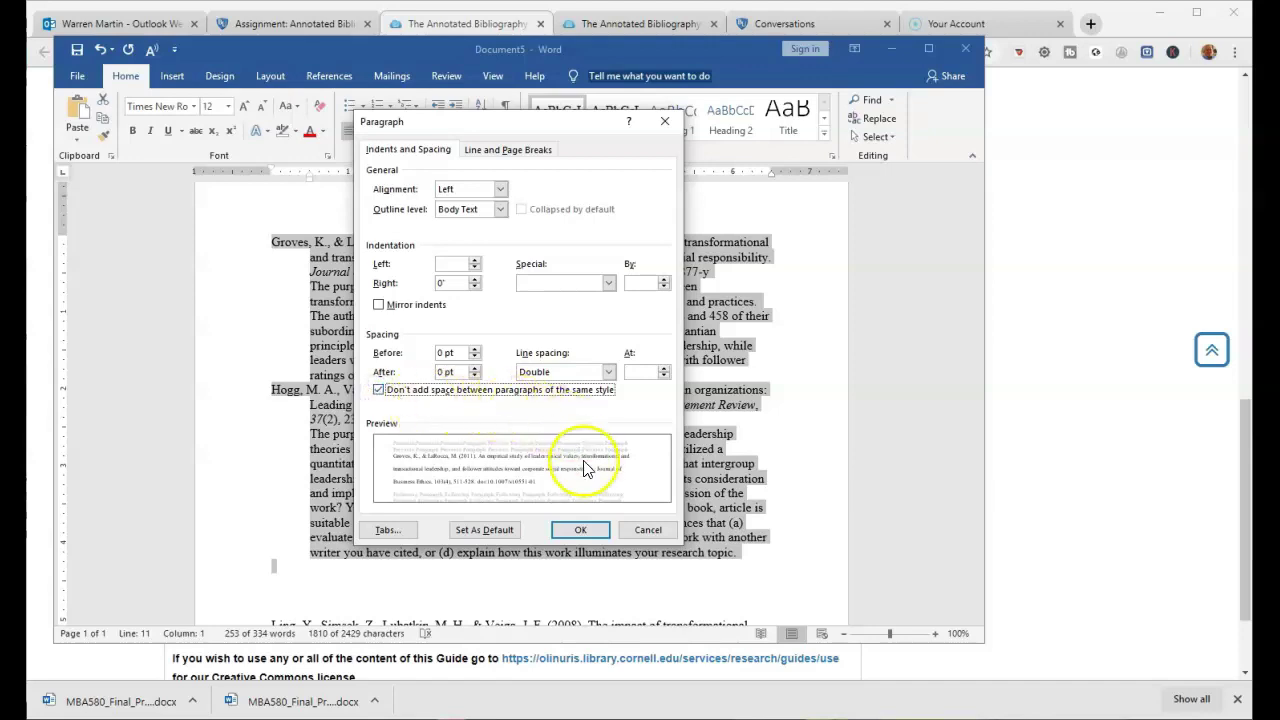
{"action": "left_click", "coordinate": [585, 532]}
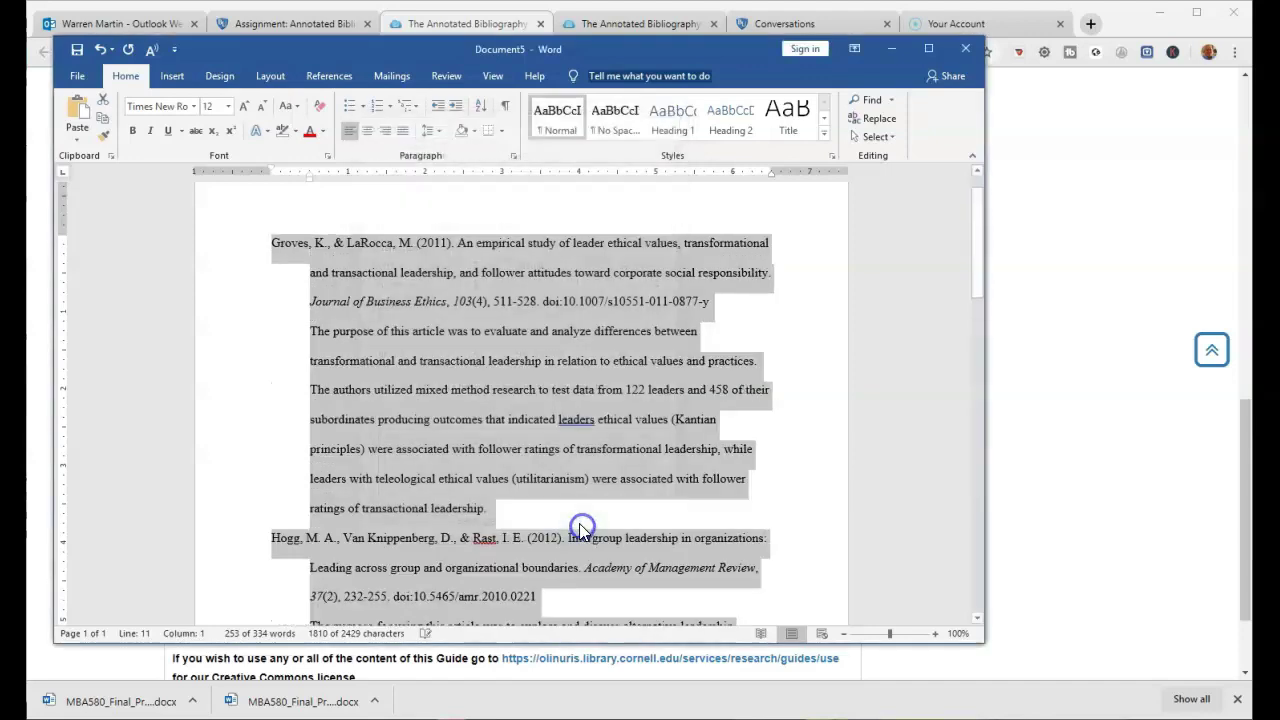
Deselect the entries, review them, and minimize Word to show the Cornell guide.
{"action": "left_click", "coordinate": [272, 367]}
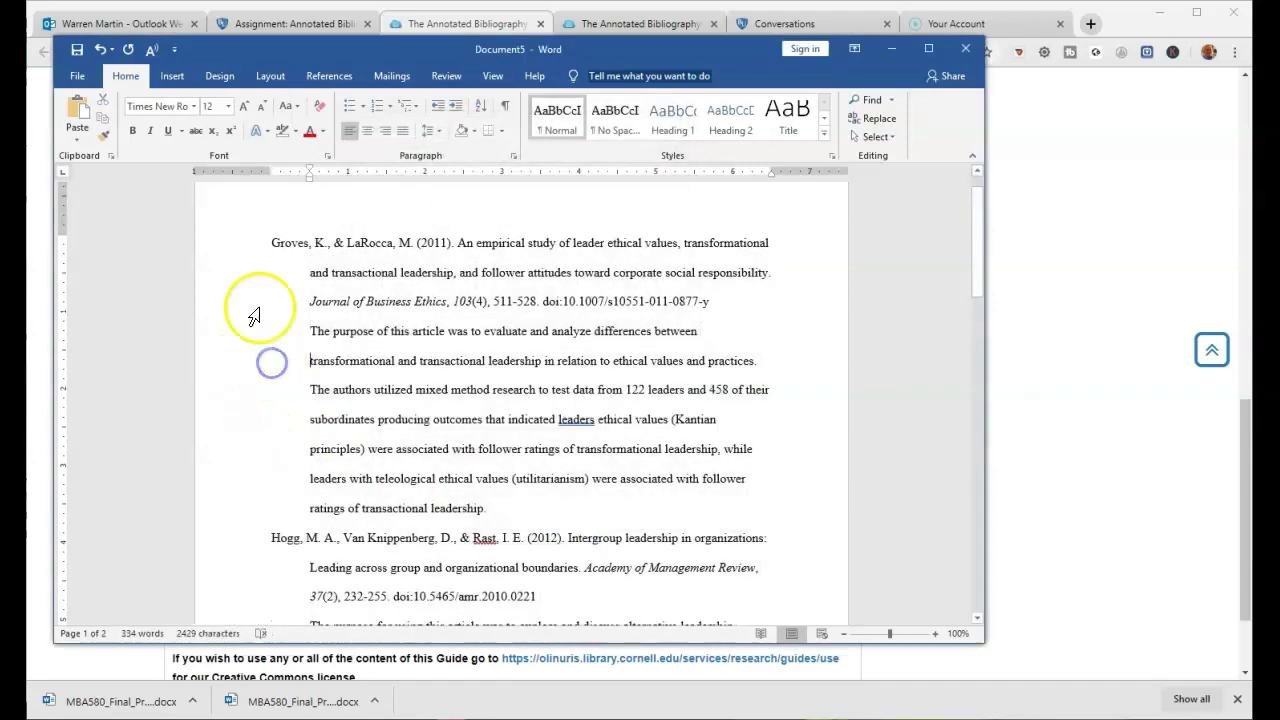
{"action": "scroll", "coordinate": [251, 338], "scroll_direction": "down", "scroll_amount": 5}
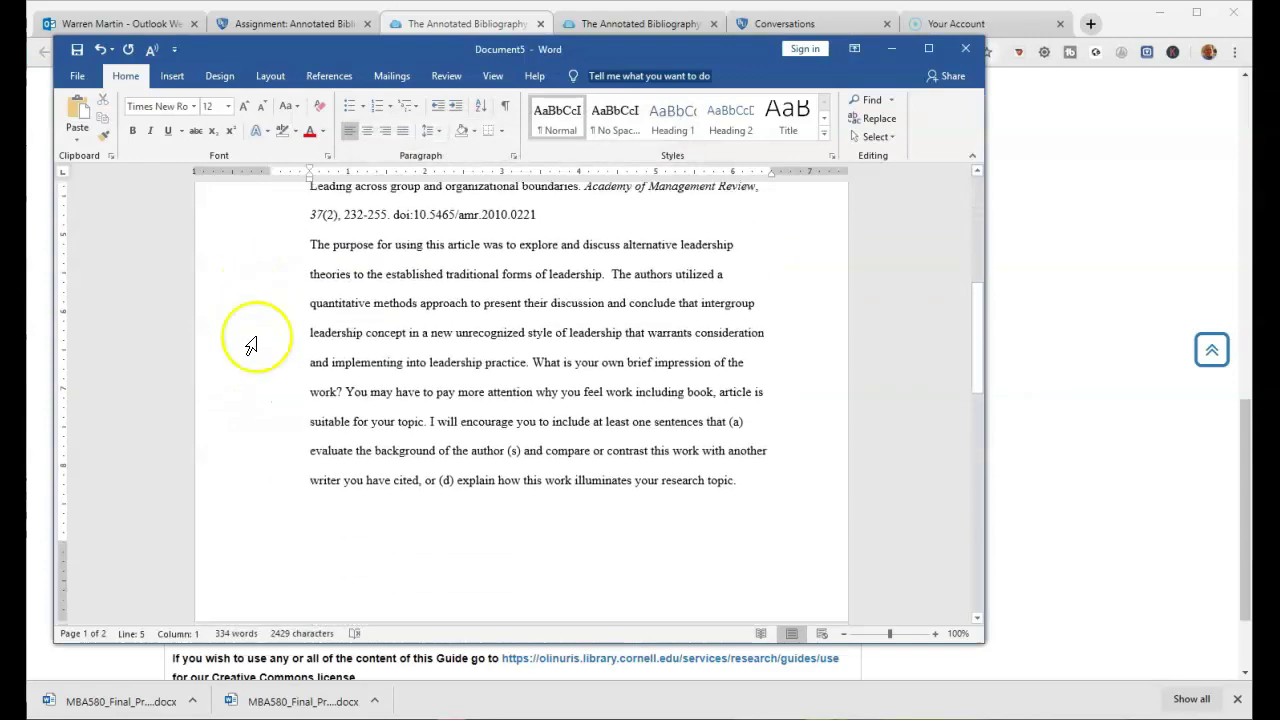
{"action": "scroll", "coordinate": [251, 345], "scroll_direction": "up", "scroll_amount": 7}
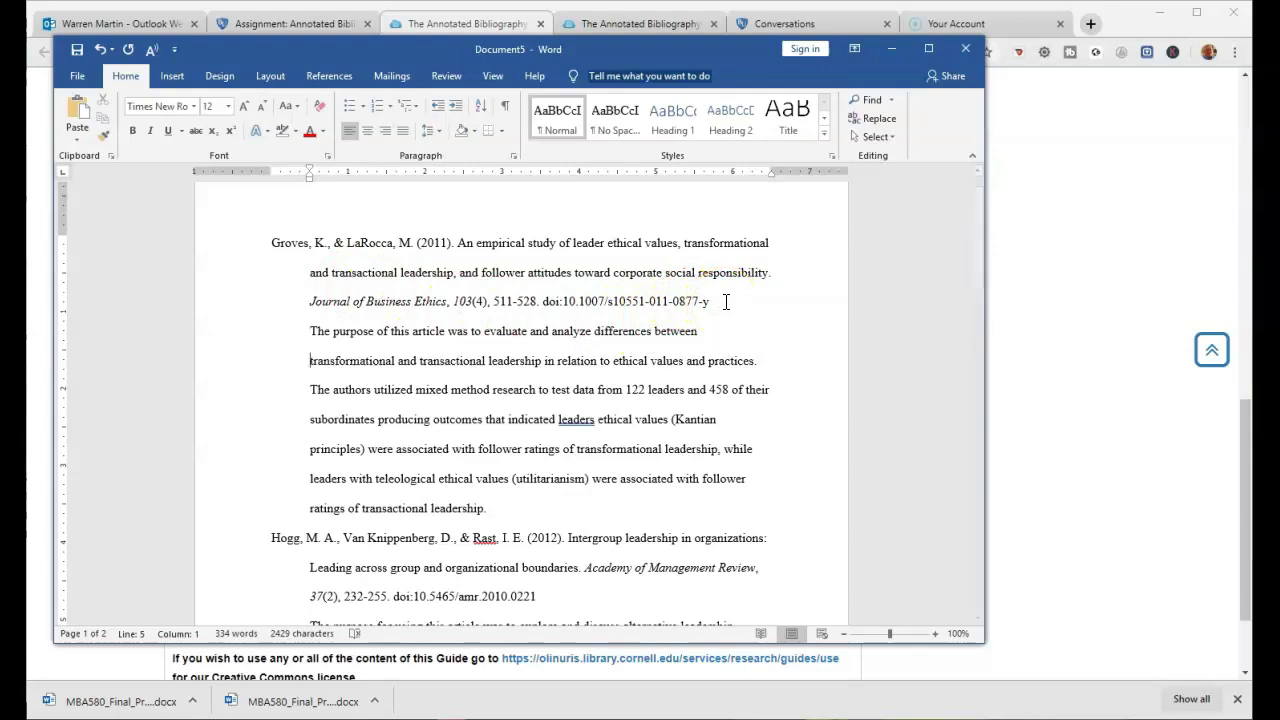
{"action": "left_click", "coordinate": [893, 49]}
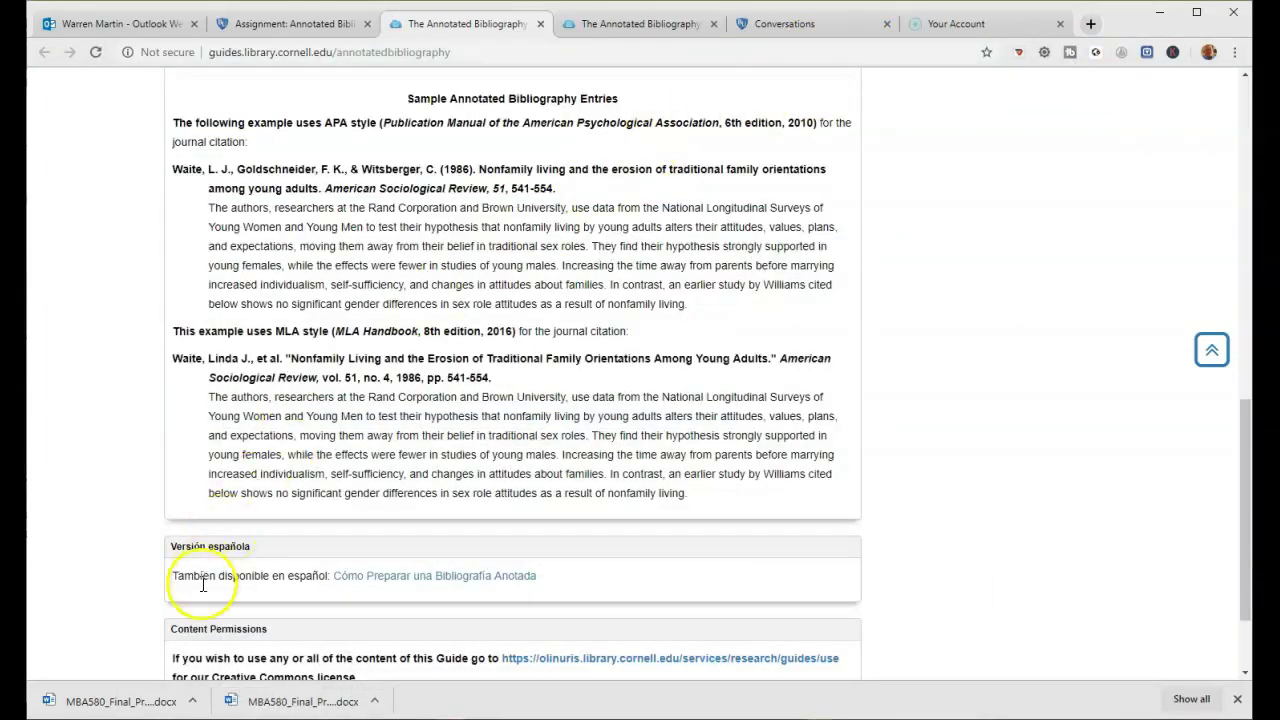